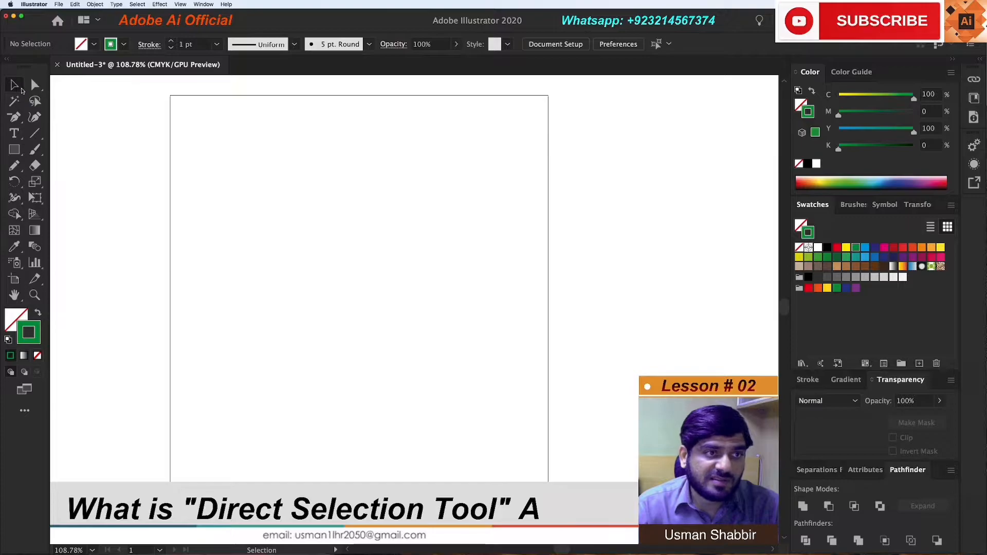
left_click(36, 86)
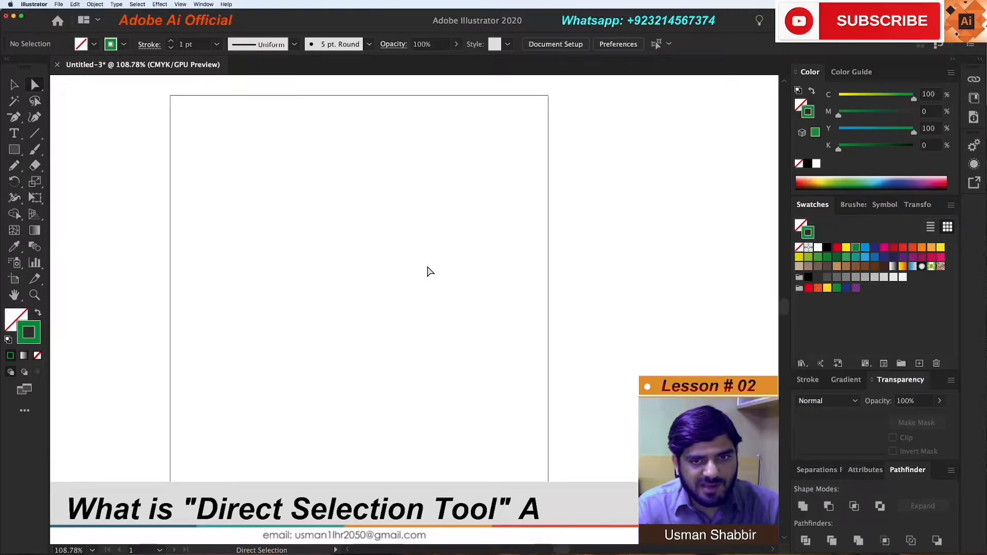
key("v")
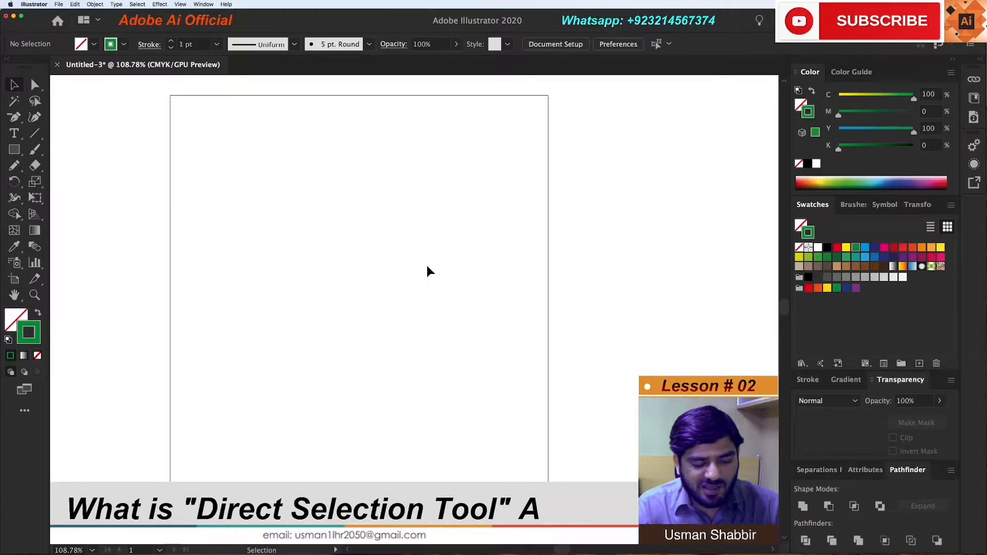
key("a")
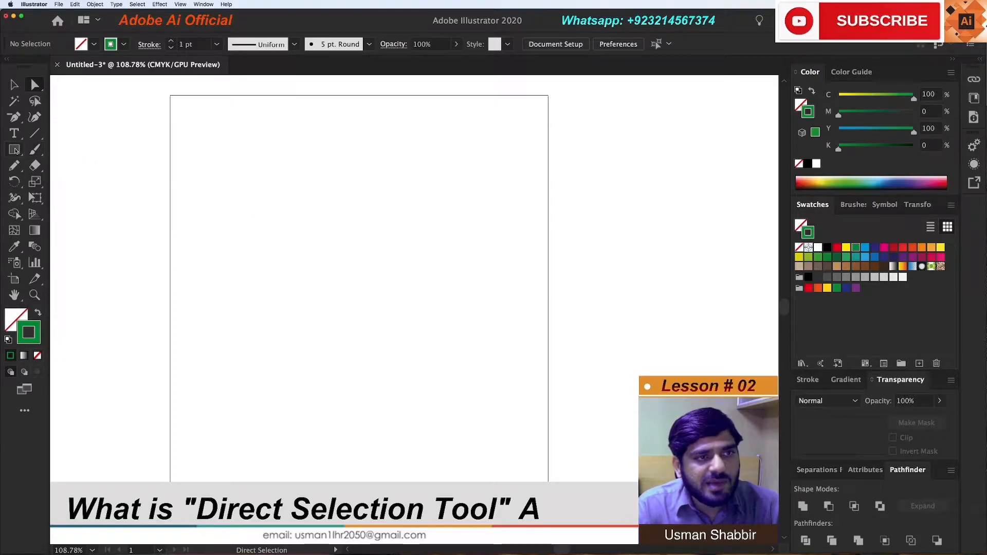
left_click(14, 86)
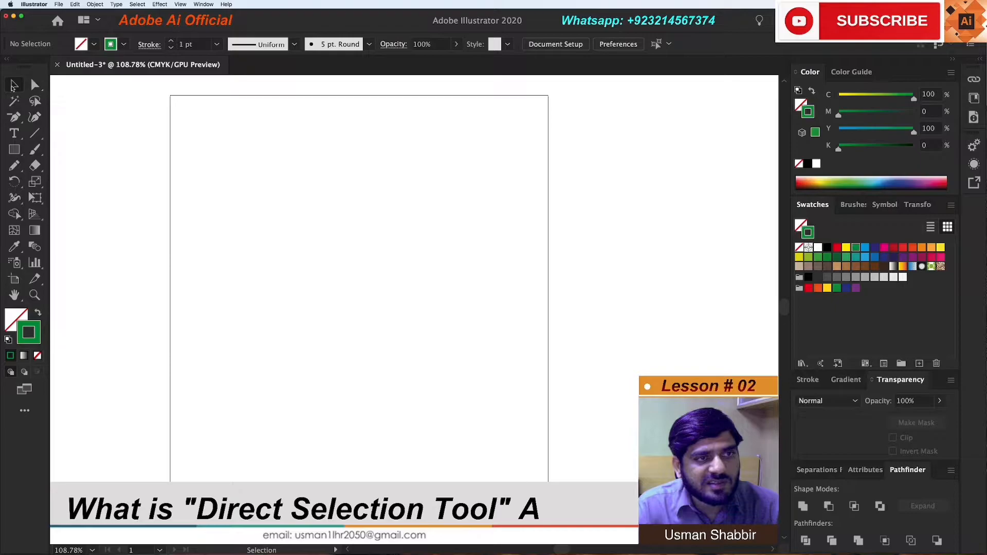
Draw a rectangle in the middle of the artboard, with a green fill (C 100, M 0, Y 100, K 0) and no stroke
left_click(14, 149)
left_click_drag(267, 209, 450, 356)
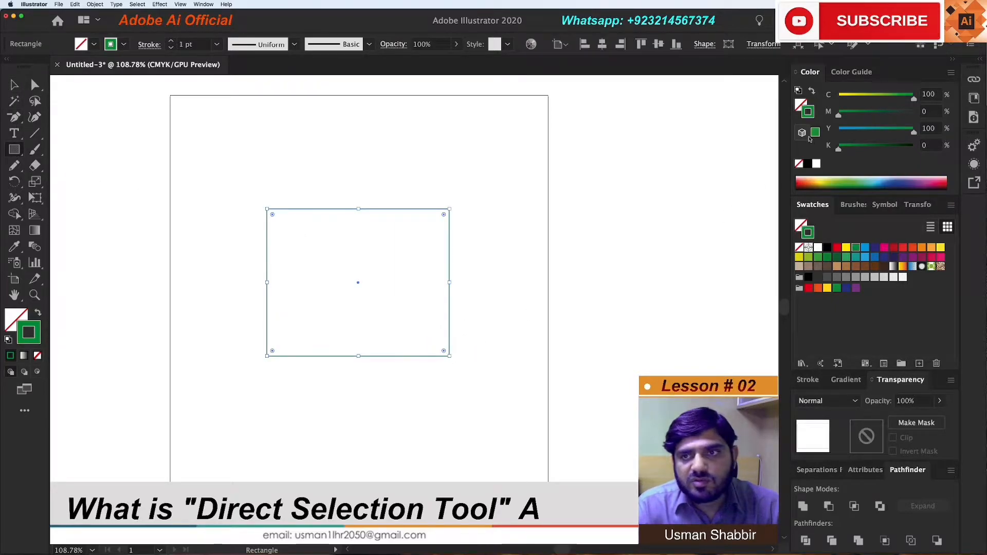
left_click_drag(809, 113, 799, 105)
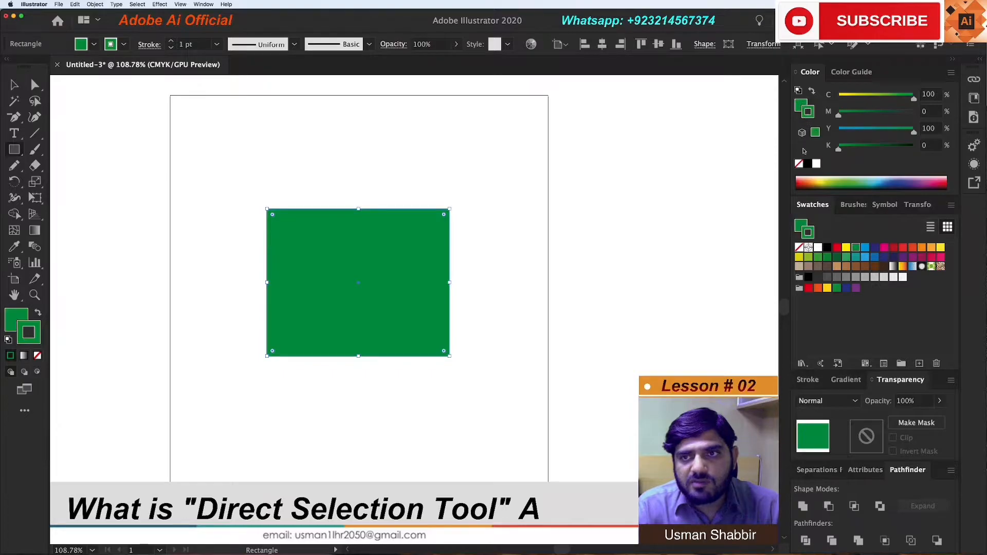
left_click(799, 164)
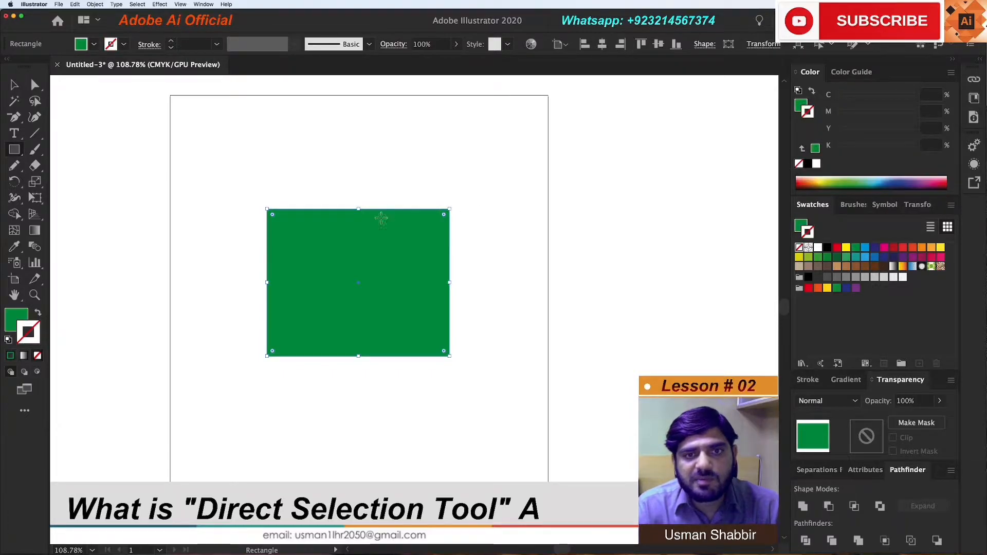
Deselect the green rectangle and reselect the whole shape with the Selection tool
left_click(13, 86)
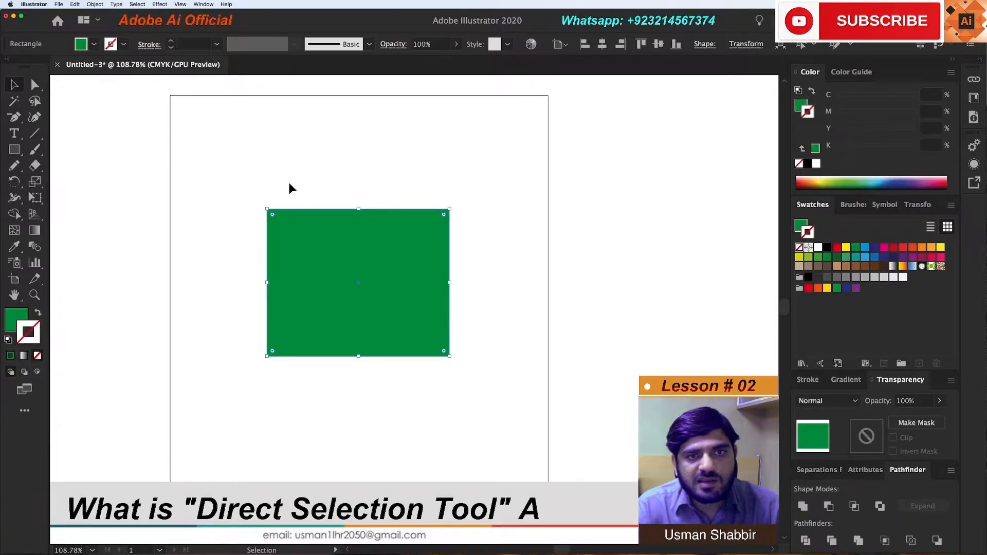
left_click_drag(188, 129, 646, 408)
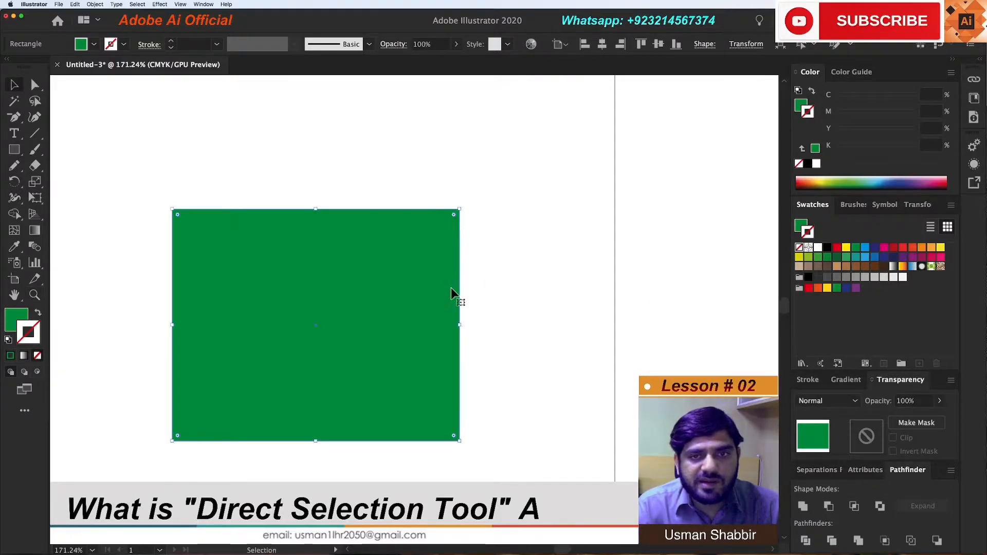
left_click(476, 281)
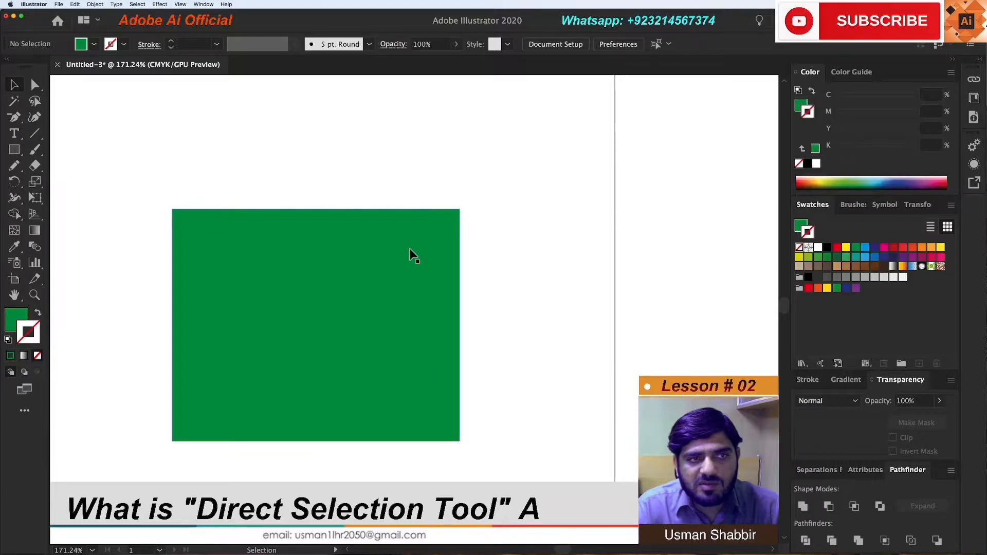
left_click(416, 260)
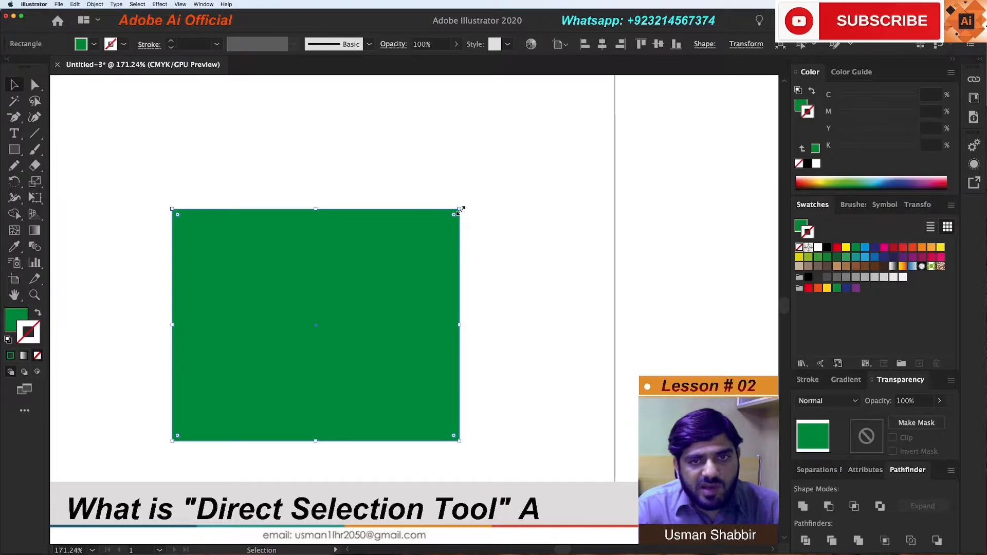
scroll(511, 265, "left", 1)
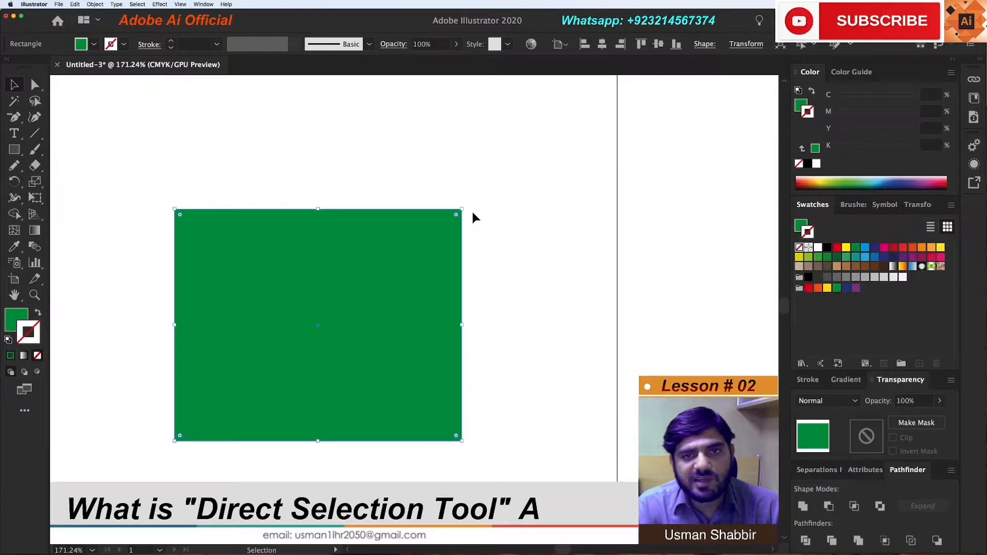
Shift the rectangle's upper-right anchor slightly inward with the Direct Selection tool, and move the whole shape up and to the left
left_click(37, 87)
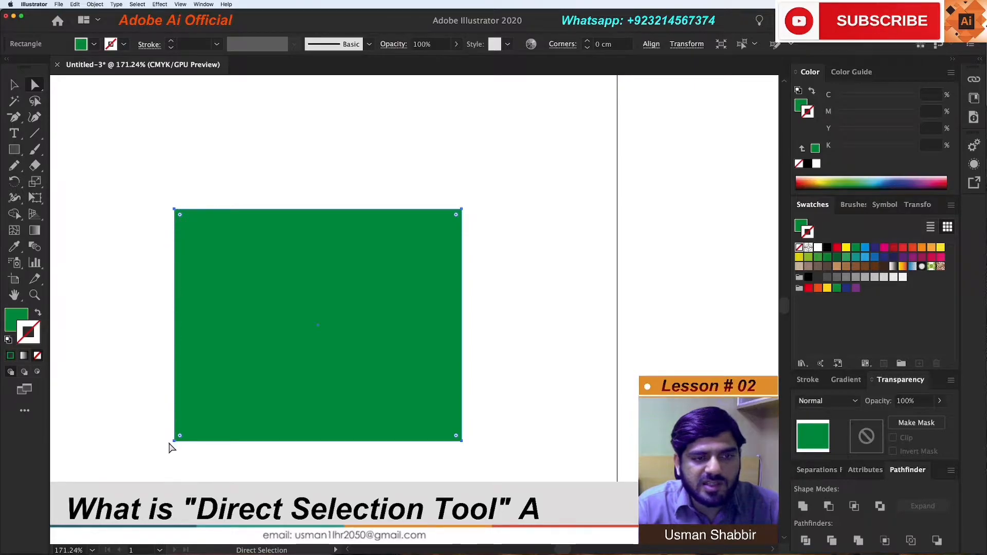
scroll(230, 227, "left", 1)
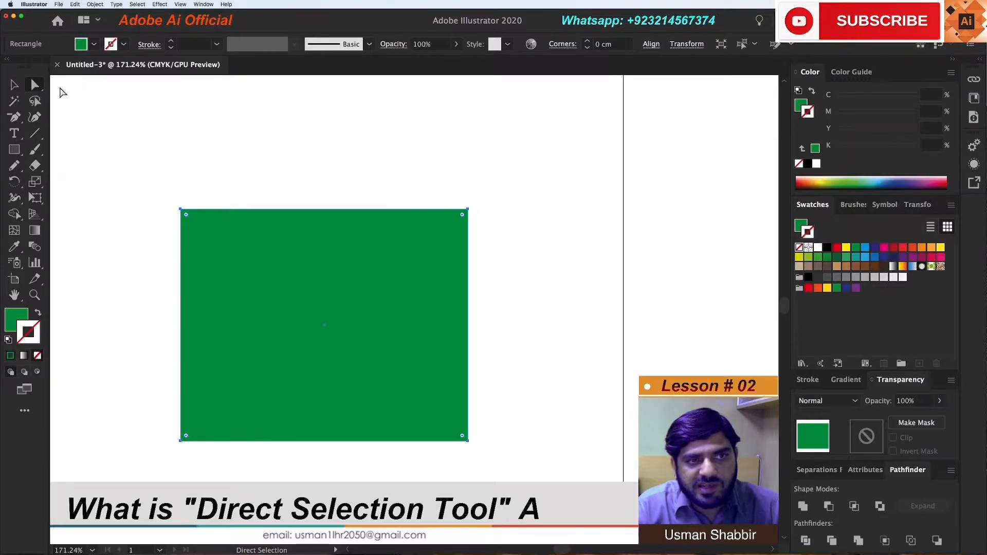
left_click(469, 211)
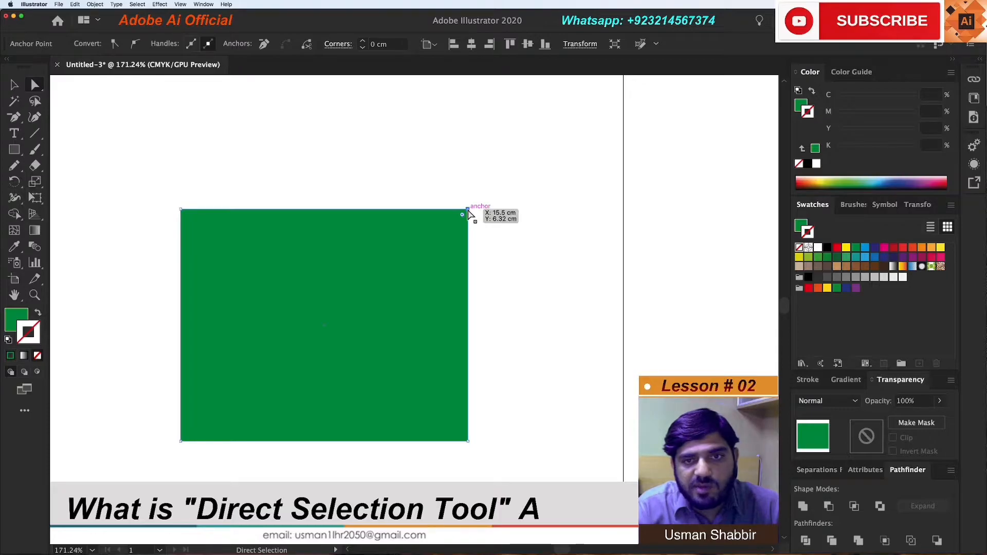
mouse_move(468, 212)
left_mouse_down()
mouse_move(496, 198)
mouse_move(480, 137)
mouse_move(553, 141)
mouse_move(574, 202)
mouse_move(330, 159)
mouse_move(504, 274)
mouse_move(374, 162)
mouse_move(472, 221)
left_mouse_up()
mouse_move(472, 220)
left_mouse_down()
mouse_move(419, 176)
mouse_move(460, 212)
left_mouse_up()
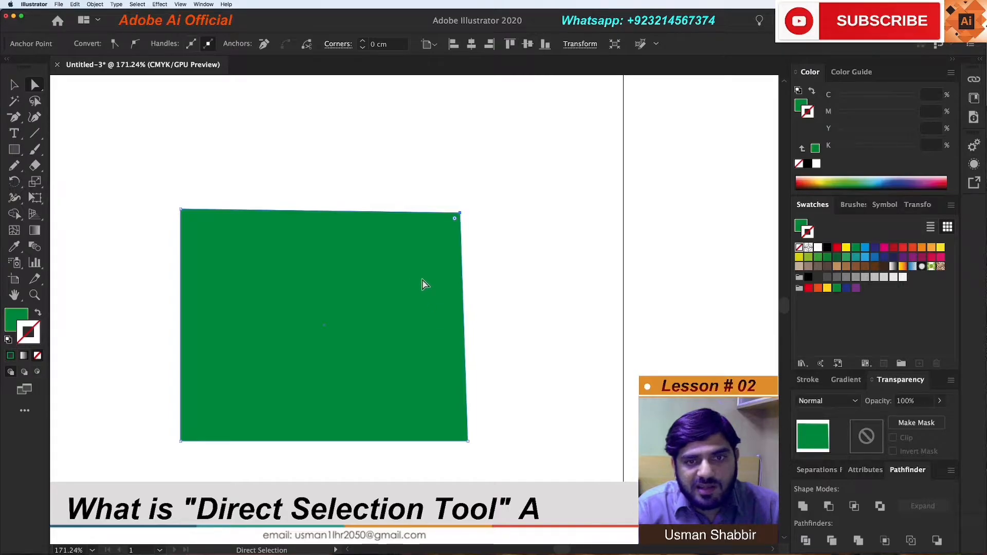
left_click_drag(375, 293, 316, 280)
left_click_drag(249, 286, 290, 306)
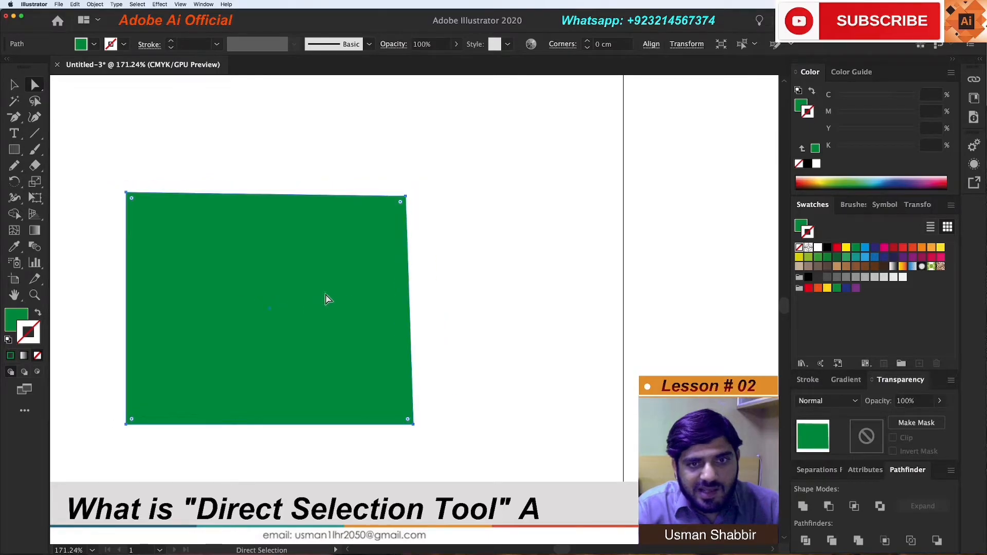
Pull the shape's upper-right, lower-right and lower-left anchors outward one by one to form a larger irregular quadrilateral
left_click(406, 196)
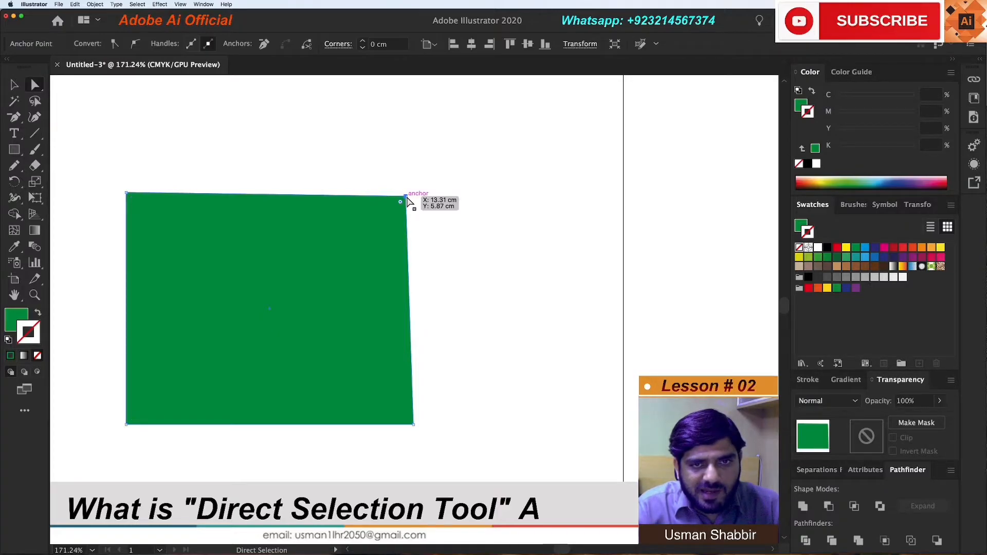
left_click(483, 198)
left_click(406, 197)
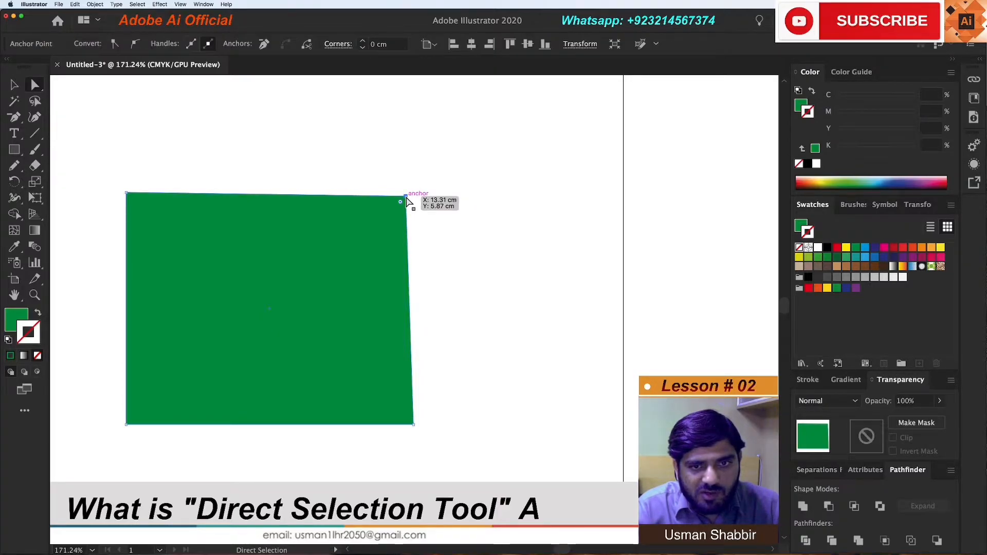
left_click_drag(406, 198, 492, 166)
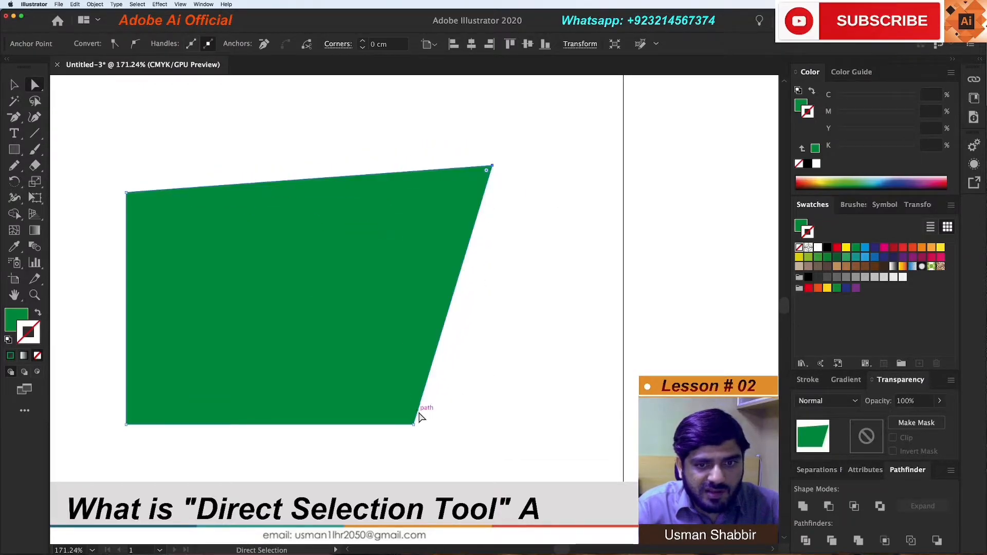
left_click_drag(415, 429, 493, 472)
left_click_drag(126, 425, 106, 477)
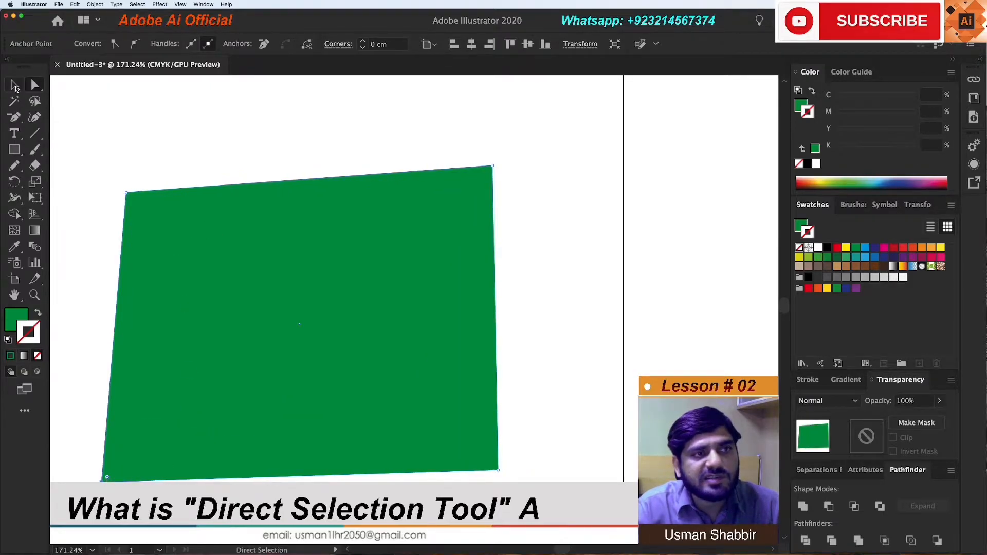
Delete the green quadrilateral completely from the artboard
left_click(15, 86)
key("Delete")
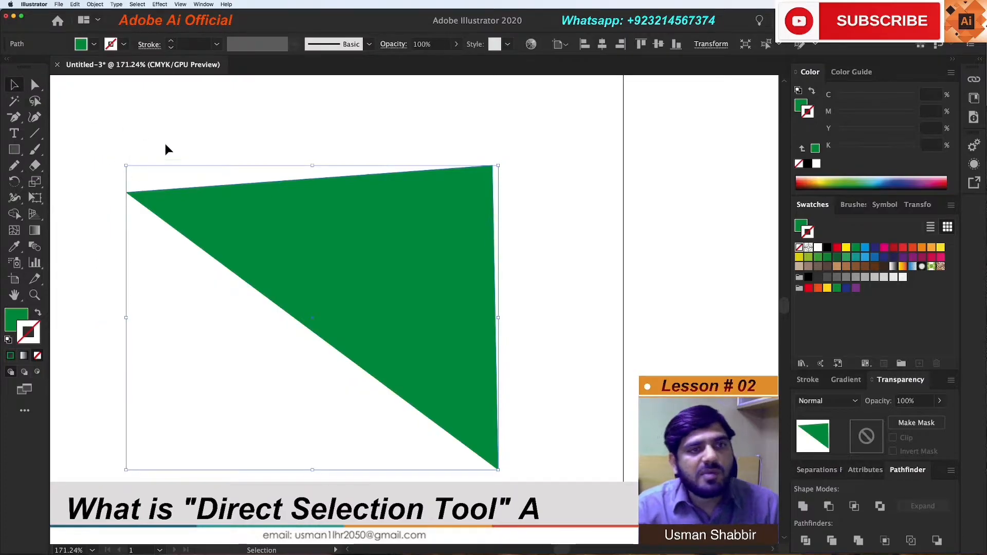
key("Delete")
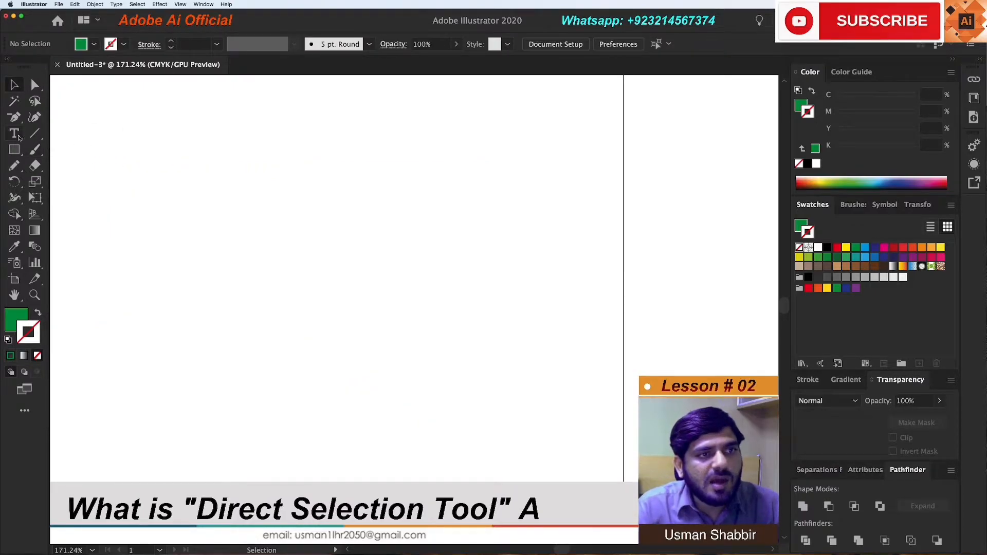
Draw a roughly horizontal straight line across the upper part of the artboard and give it a green stroke
left_click(34, 133)
left_click_drag(193, 186, 490, 186)
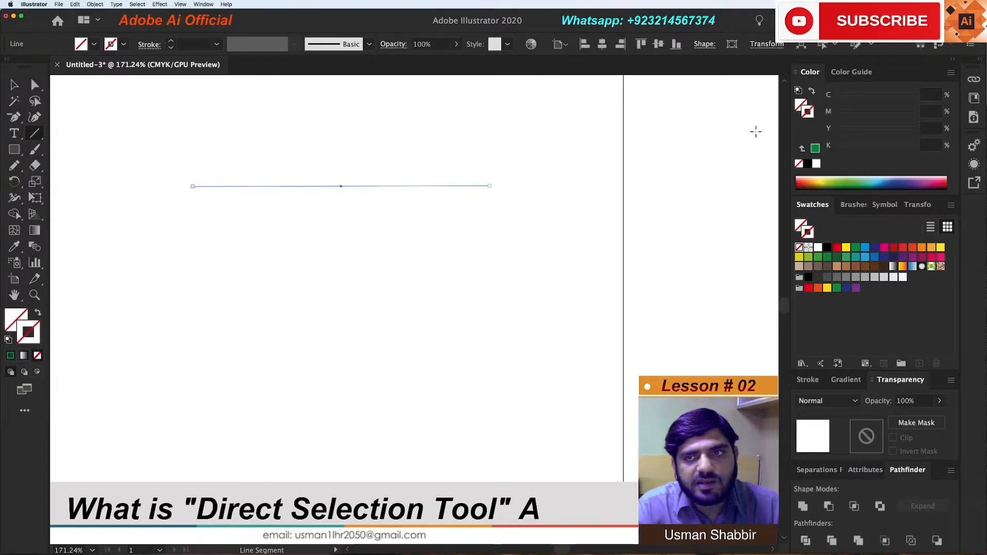
left_click(815, 148)
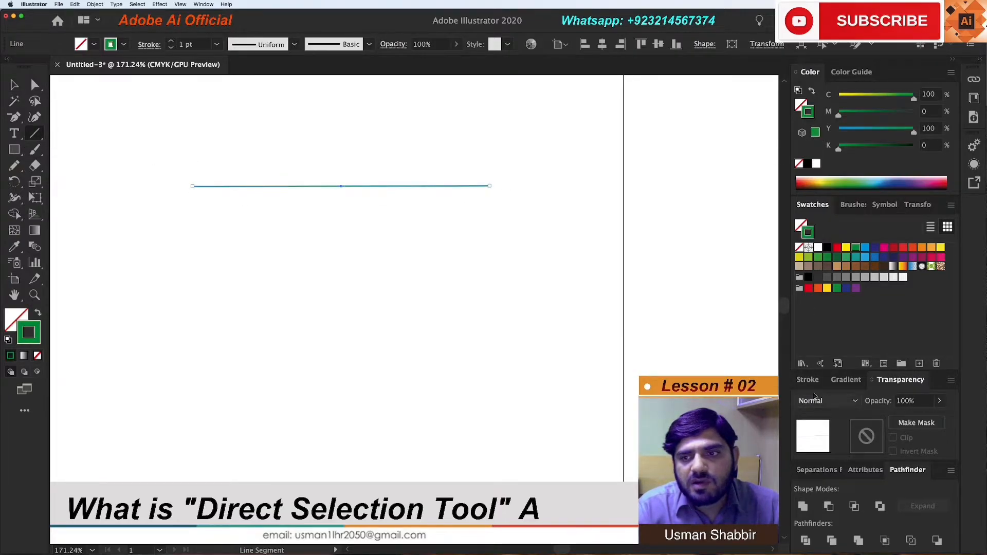
Set the green line's stroke weight to 5 pt
left_click(807, 379)
left_click(868, 344)
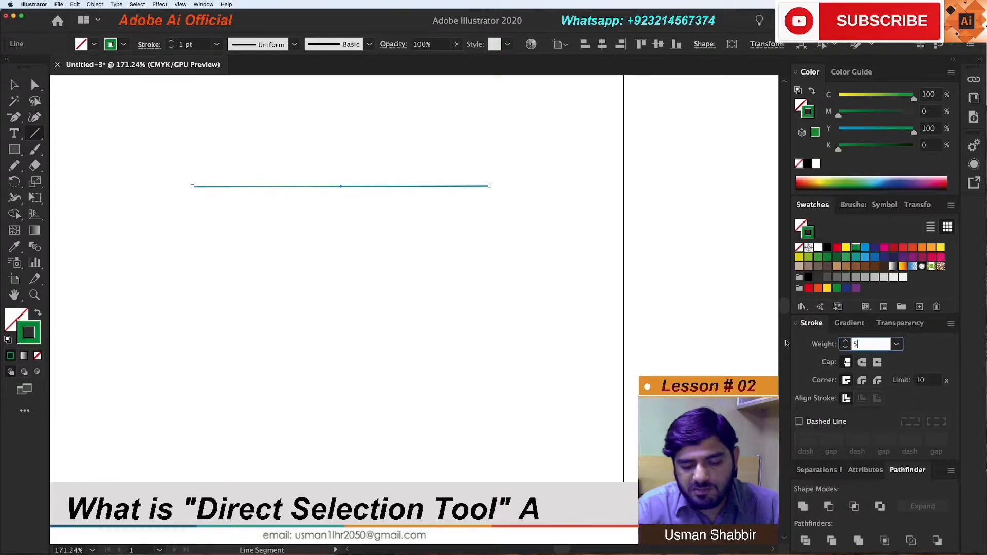
type("5")
key("Return")
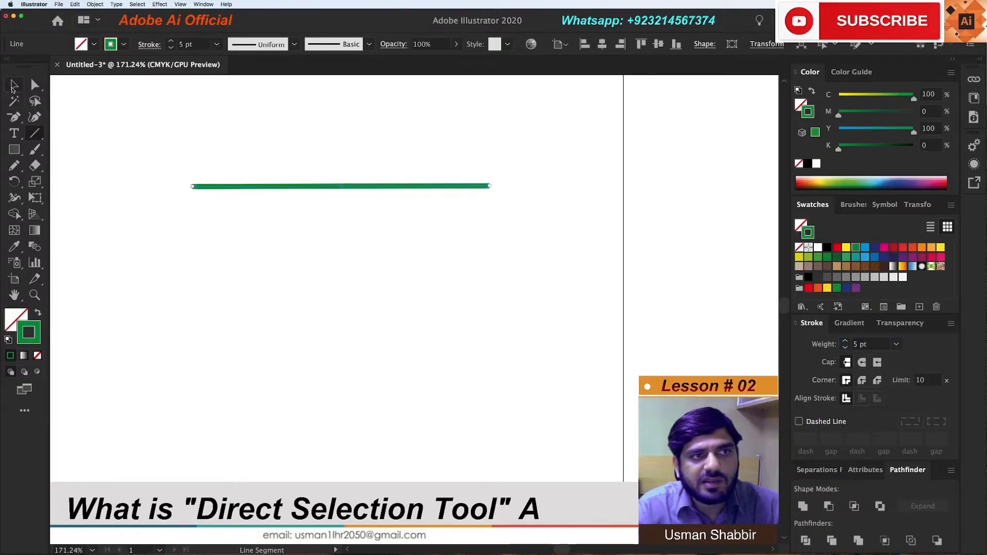
Deselect the 5 pt line and reselect it as a whole with the Selection tool
left_click(16, 89)
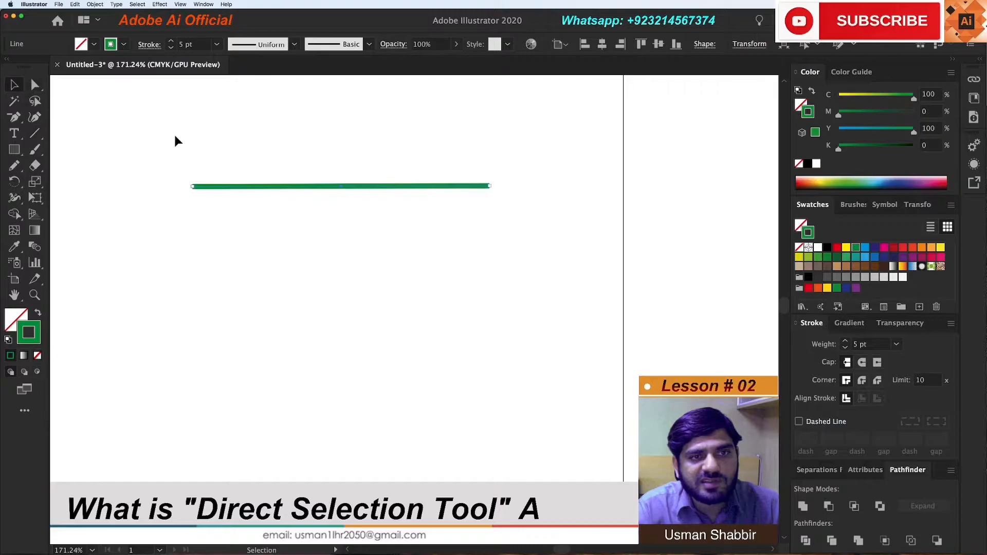
left_click(210, 224)
key("z")
left_click_drag(154, 110, 584, 335)
key("v")
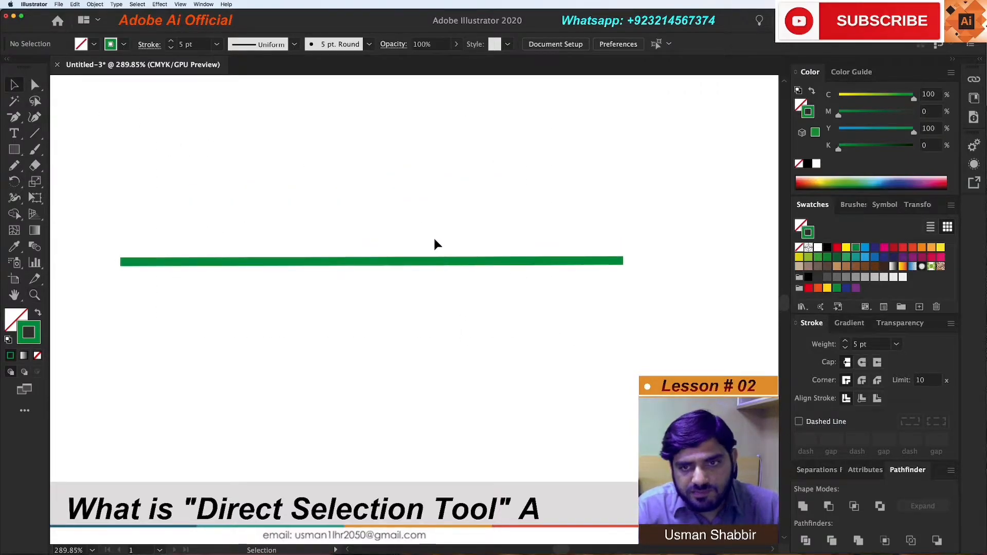
left_click(441, 260)
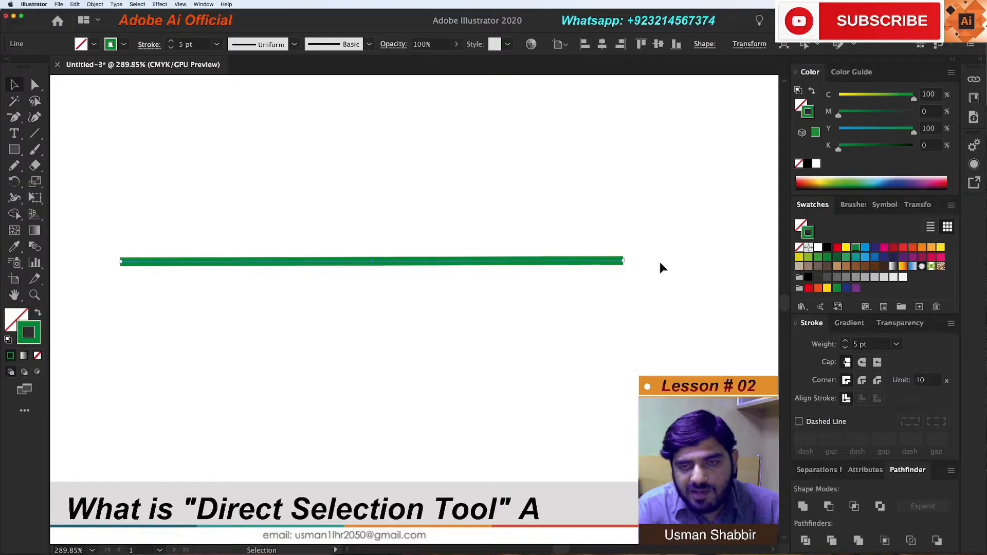
Extend the line by moving its right end anchor outward with the Direct Selection tool, and delete the line
left_click(37, 88)
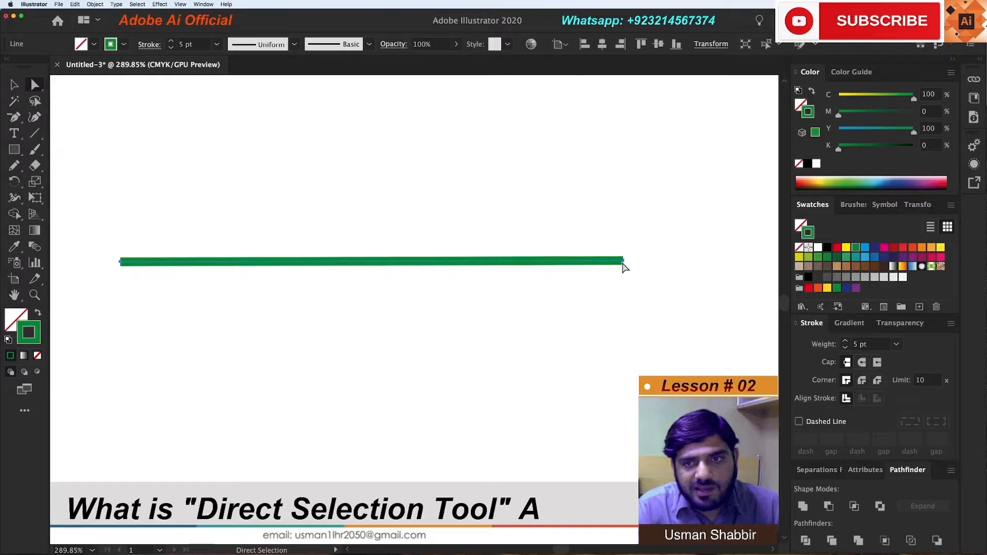
left_click_drag(624, 262, 692, 261)
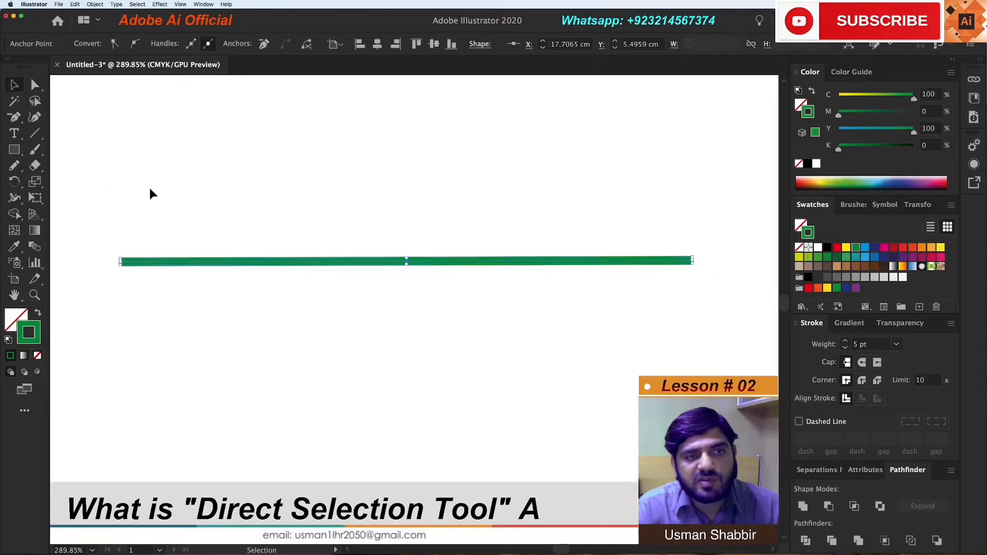
key("v")
key("Delete")
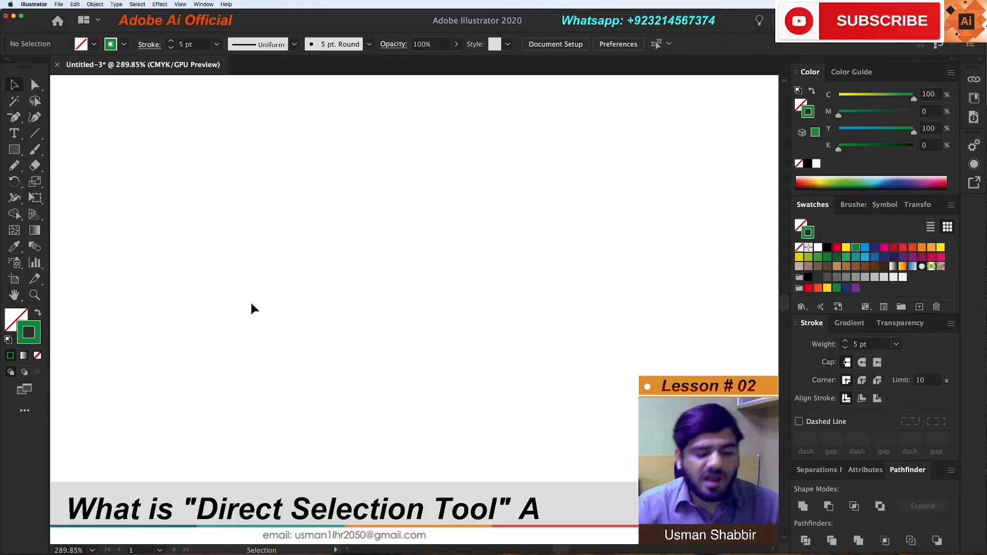
Draw an ellipse slightly taller than wide in the upper part of the artboard, with a 5 pt green stroke and no fill
key("super+minus")
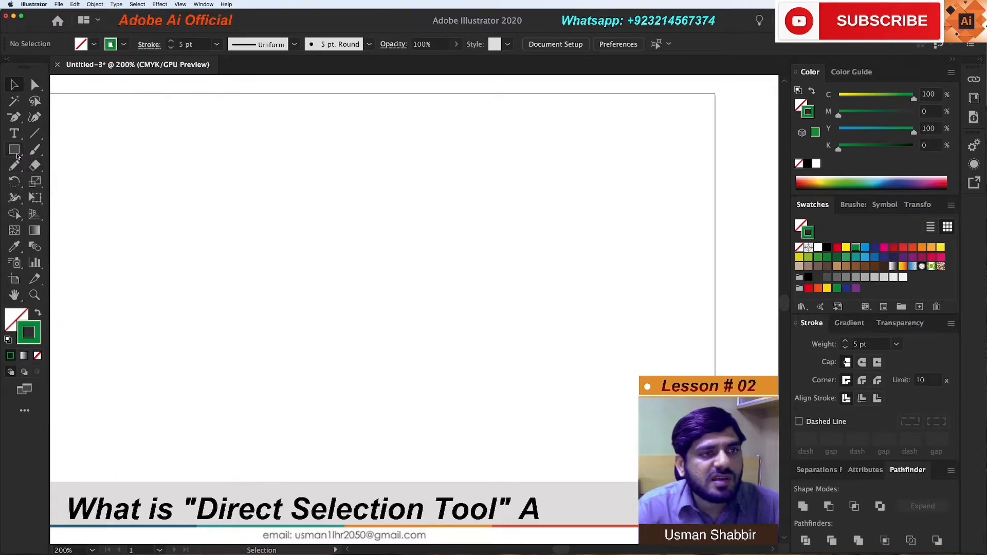
left_click_drag(16, 153, 70, 180)
mouse_move(209, 187)
left_mouse_down()
mouse_move(313, 275)
mouse_move(348, 336)
left_mouse_up()
key("v")
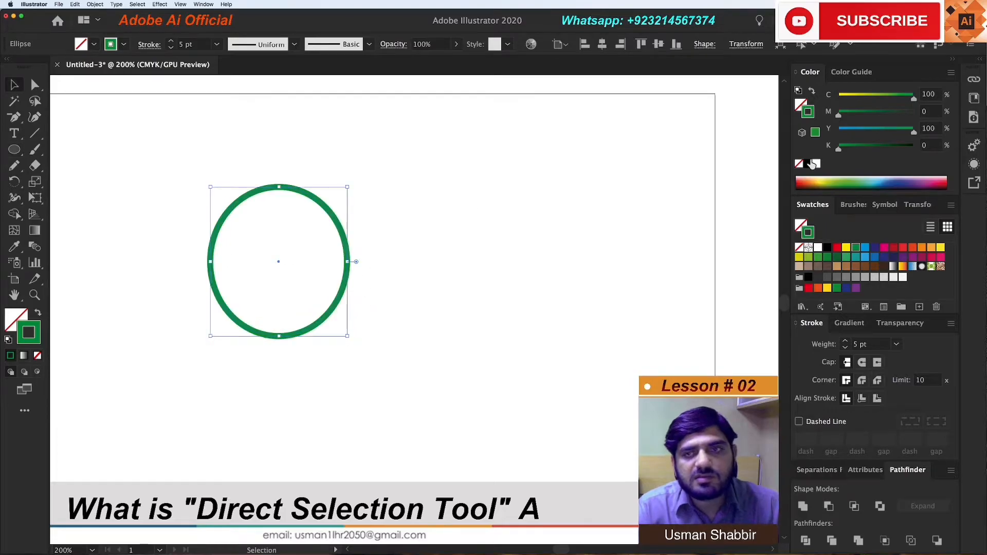
Remove the ellipse's stroke and fill it with solid green (C=100, Y=100)
left_click(799, 165)
key("x")
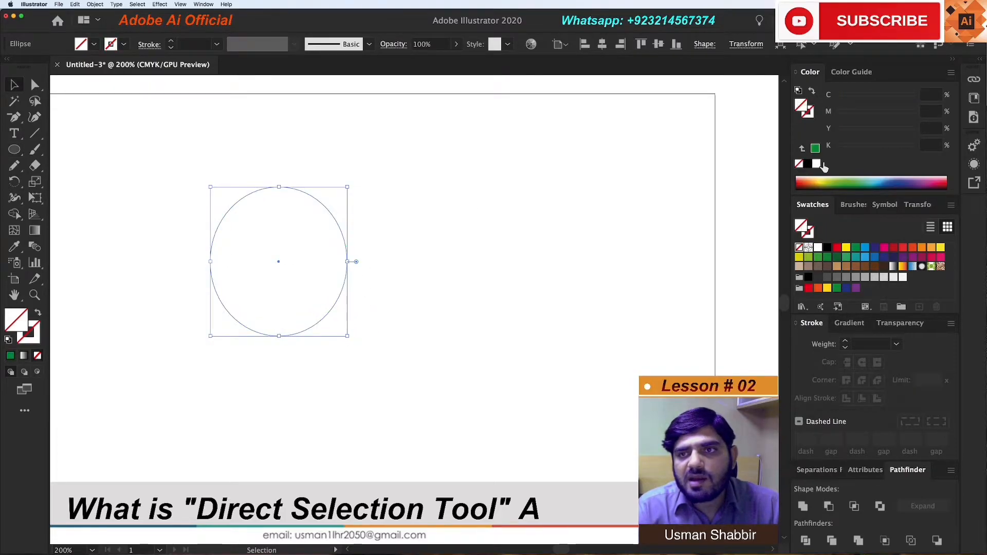
left_click(846, 248)
left_click(856, 249)
Duplicate the green ellipse sideways into an evenly overlapping row of four, and move the row up and to the left
left_click_drag(264, 247, 363, 256)
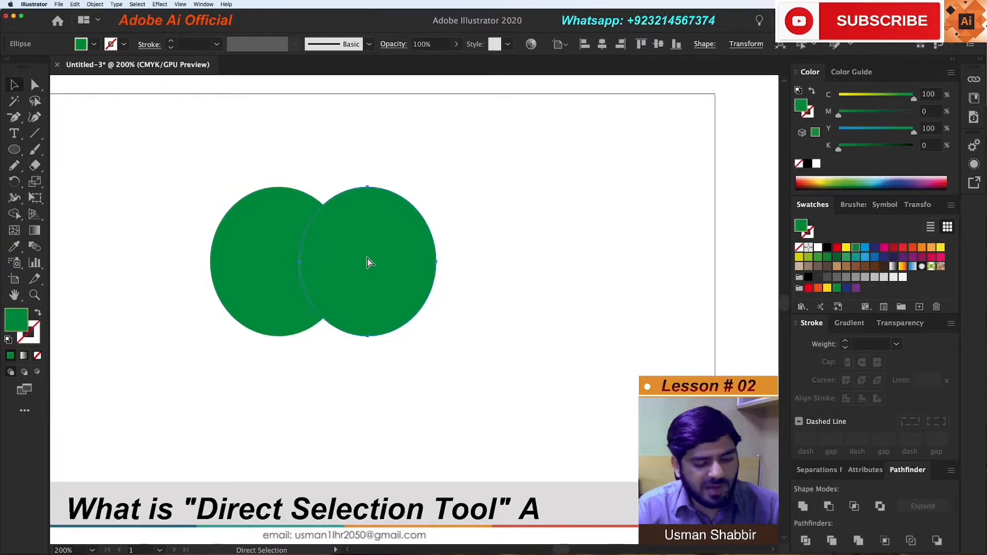
key("super+d")
key("super+d")
left_click_drag(252, 135, 496, 277)
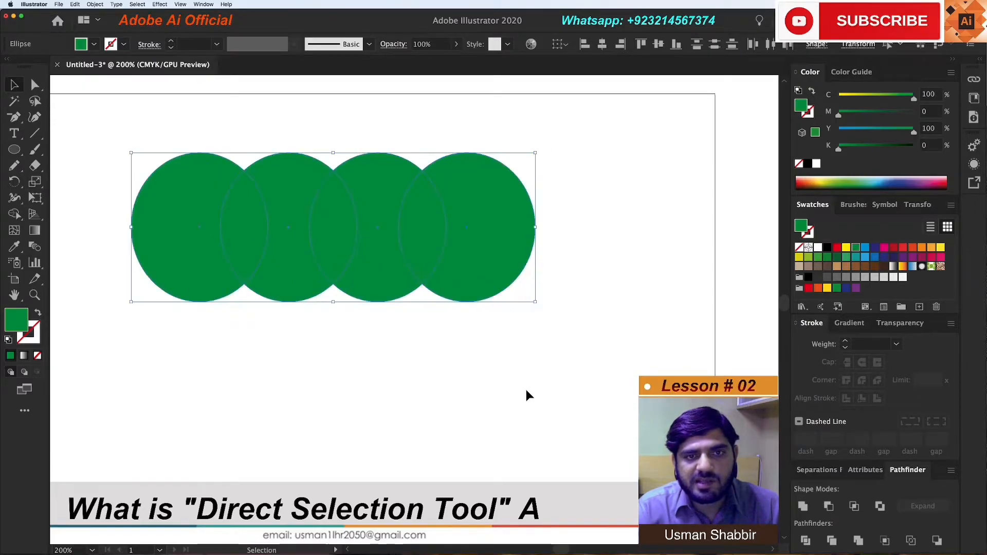
left_click(526, 390)
Recolor the second ellipse red, the third yellow (C=20, Y=100) and the fourth dark blue (C=100, M=100)
left_click(269, 270)
left_click(837, 247)
left_click(375, 271)
left_click(902, 247)
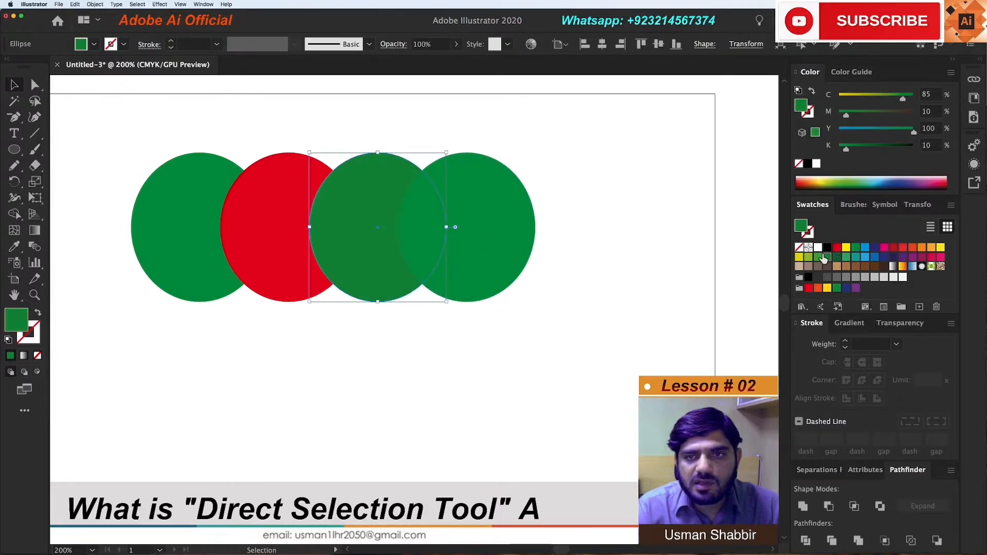
left_click(799, 257)
left_click(474, 196)
left_click(903, 249)
left_click(874, 247)
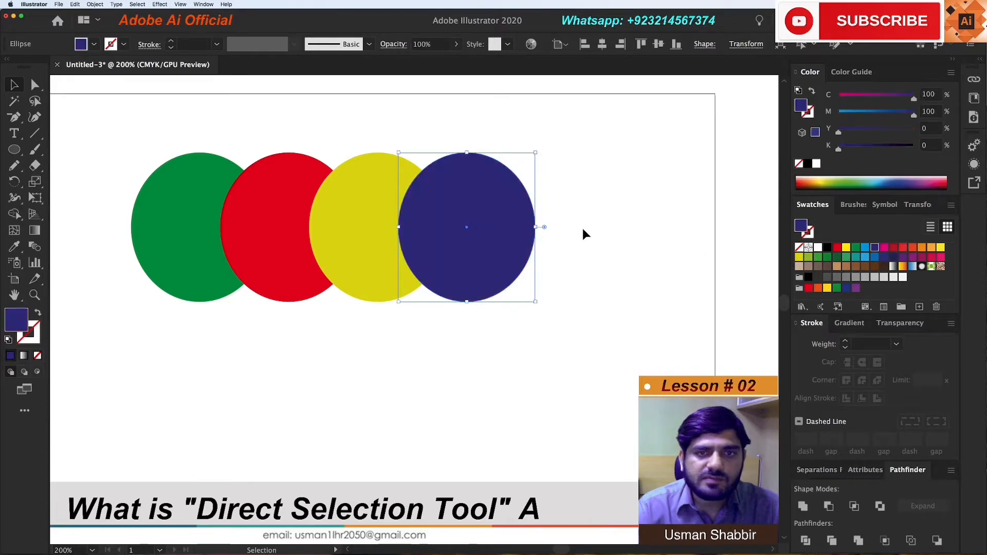
Move the whole row of four colored ellipses slightly down and to the right, and deselect it
left_click_drag(171, 128, 459, 282)
left_click_drag(459, 282, 493, 309)
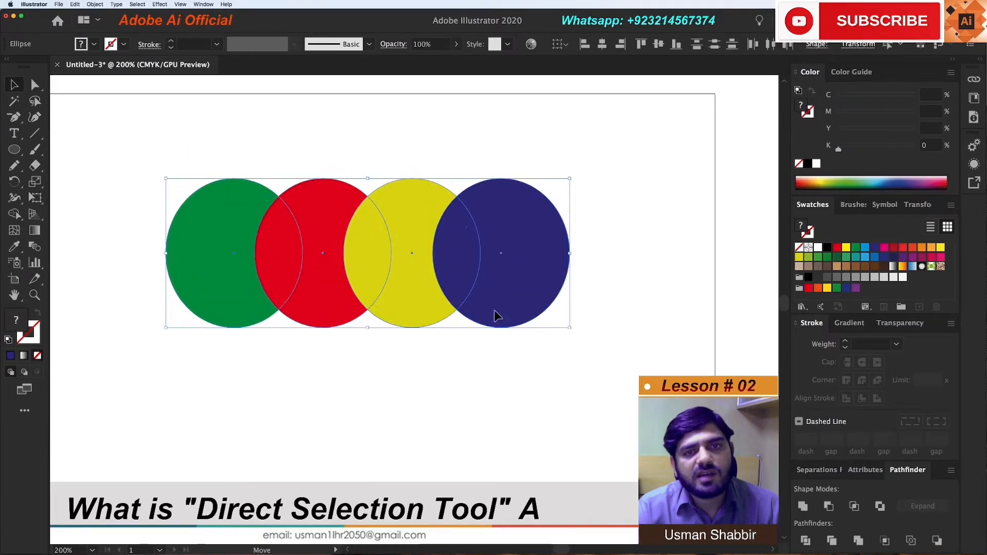
left_click(493, 411)
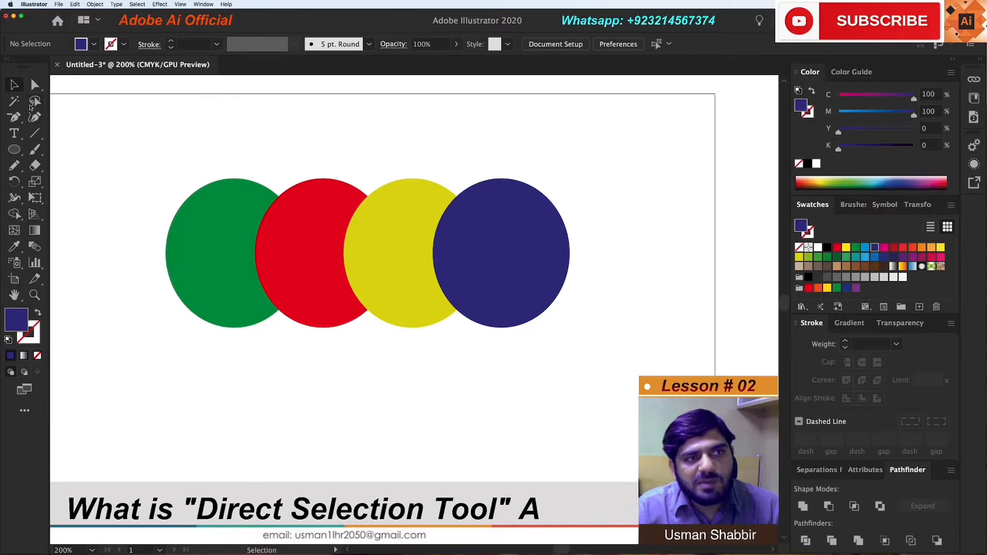
Select the ungrouped red, yellow and dark blue ellipses one at a time with the Selection tool
left_click(339, 255)
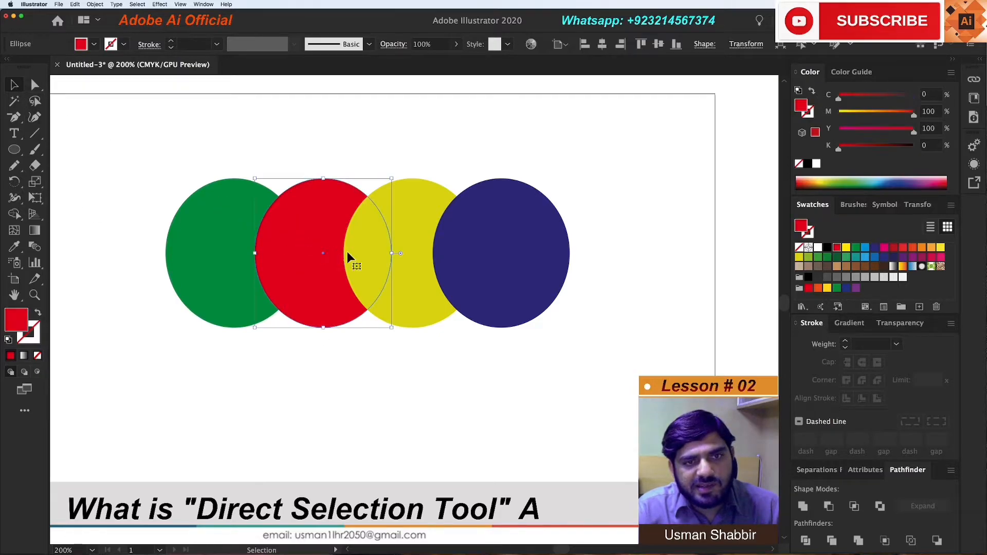
left_click(424, 266)
left_click(485, 266)
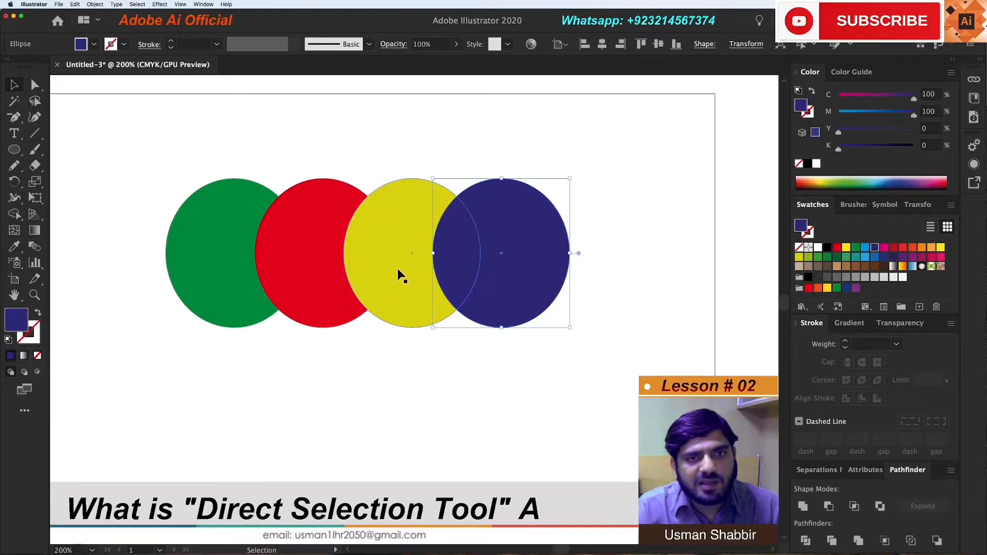
Group all four ellipses, deselect them, and select the whole group through the yellow ellipse
left_click_drag(208, 150, 483, 293)
right_click(477, 276)
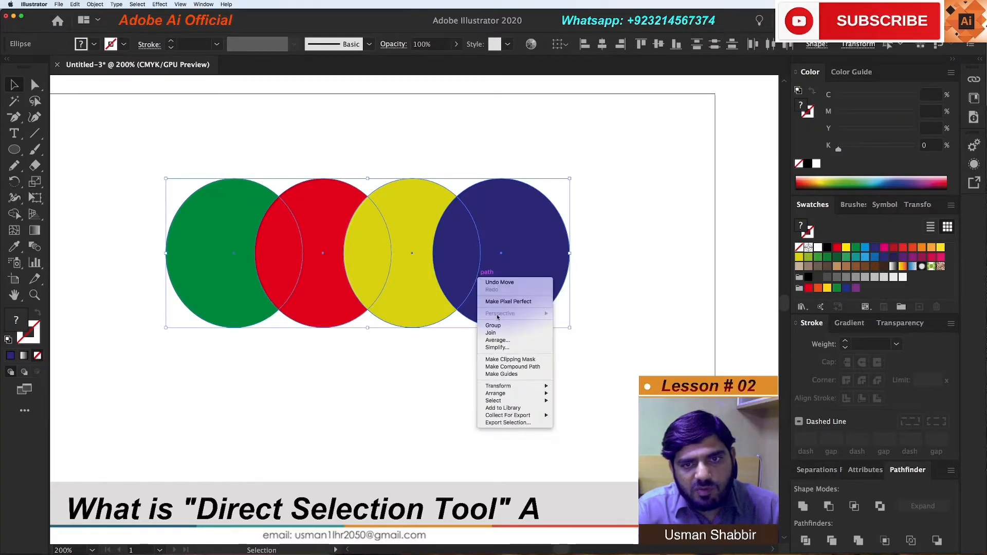
left_click(499, 322)
left_click(517, 387)
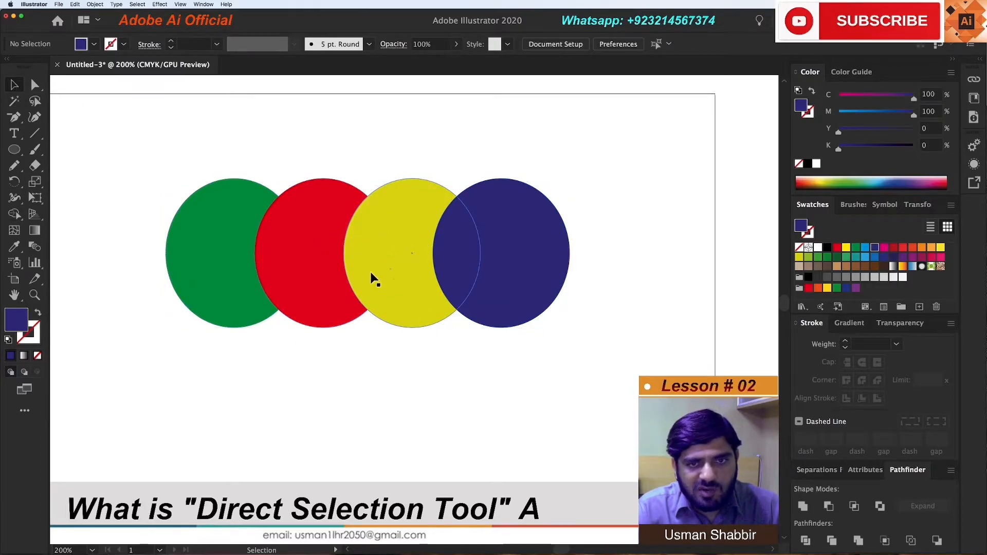
left_click(416, 240)
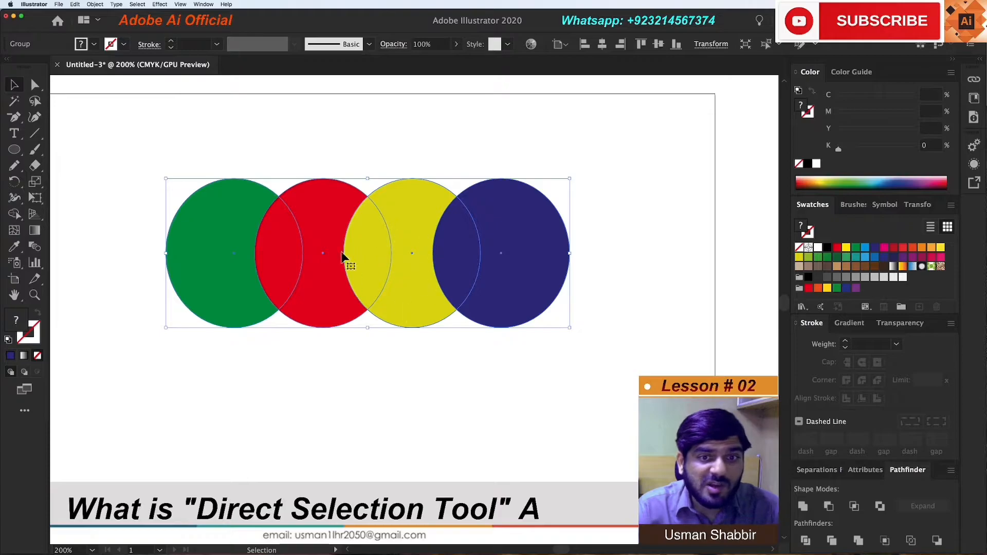
Ungroup the four ellipses, try moving the yellow one down on its own, and undo that move
right_click(414, 265)
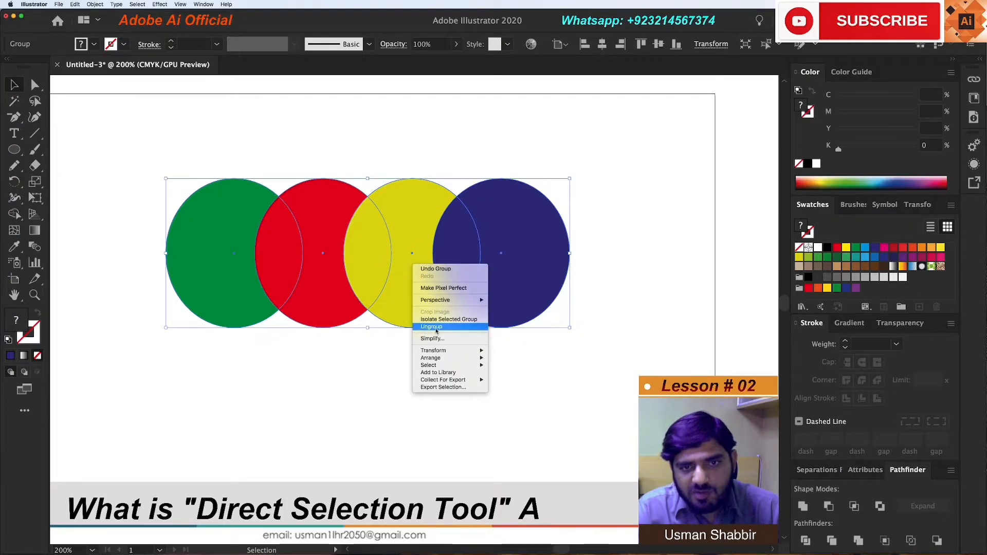
left_click(333, 152)
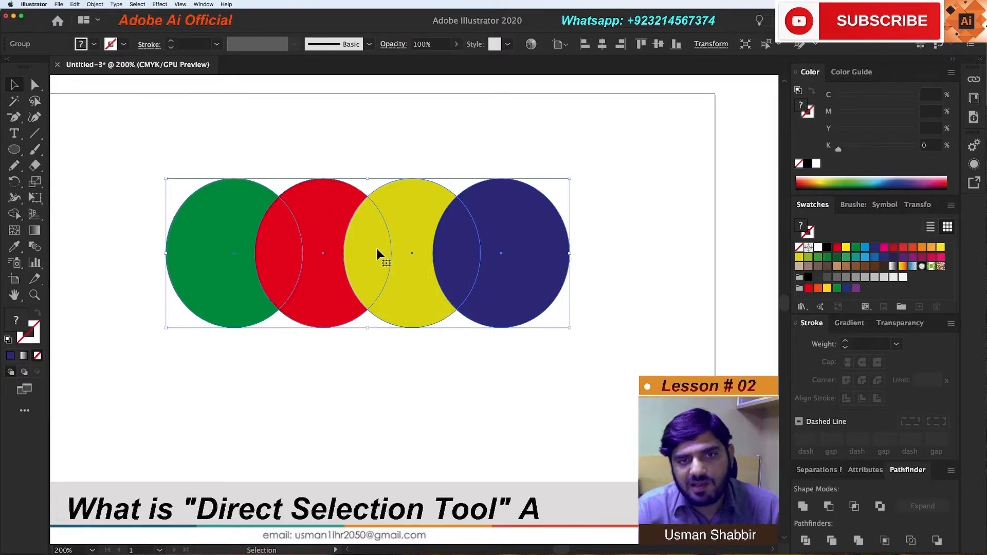
right_click(404, 252)
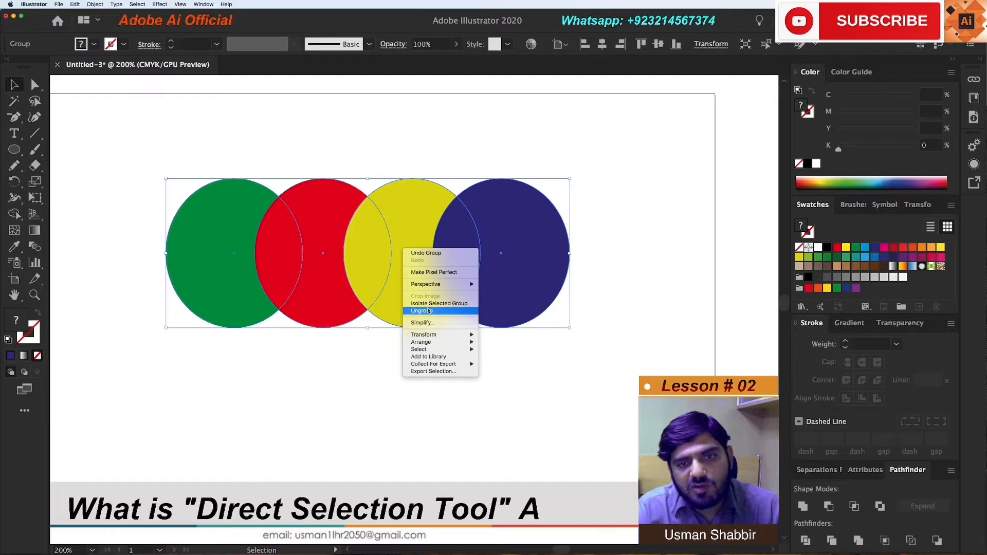
left_click(428, 311)
left_click(419, 247)
left_click_drag(418, 247, 412, 295)
key("a")
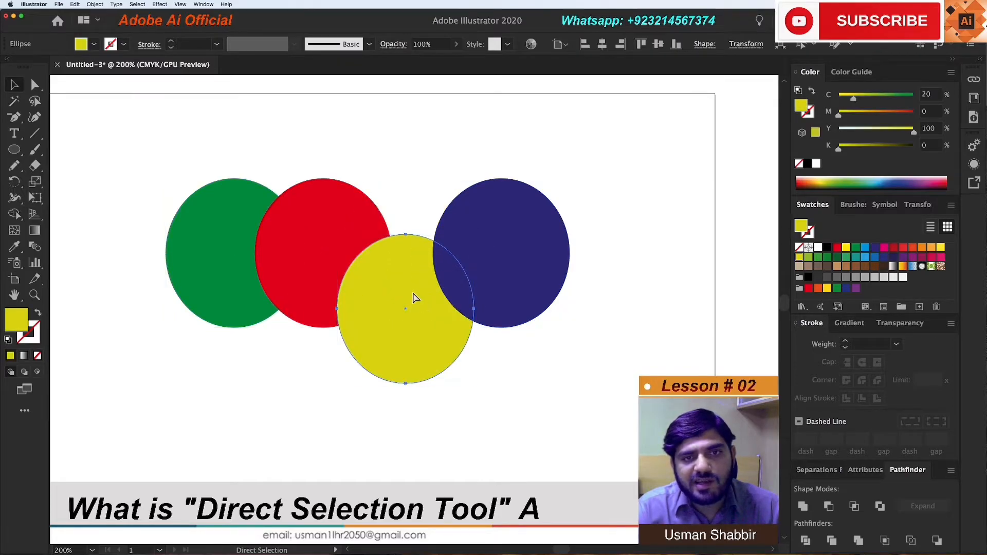
key("super+z")
Group the four ellipses again, and check with the Selection tool how the yellow one is selected before deselecting
left_click_drag(157, 154, 547, 321)
right_click(496, 280)
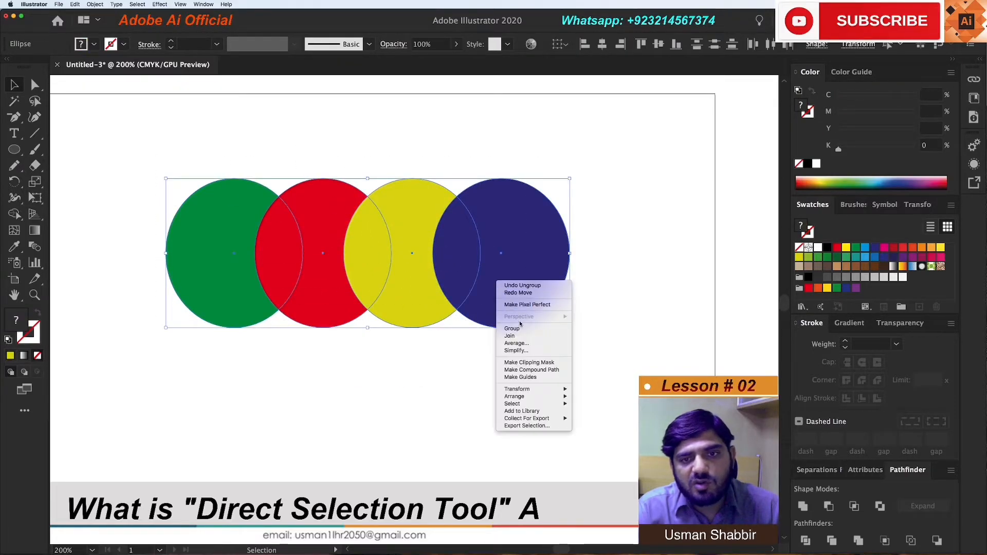
left_click(517, 329)
left_click(495, 349)
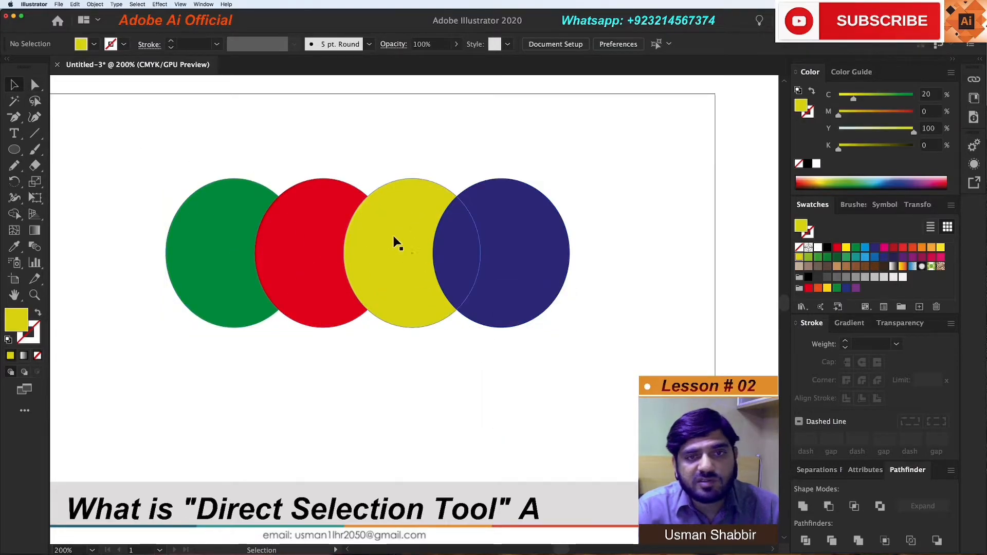
left_click(419, 233)
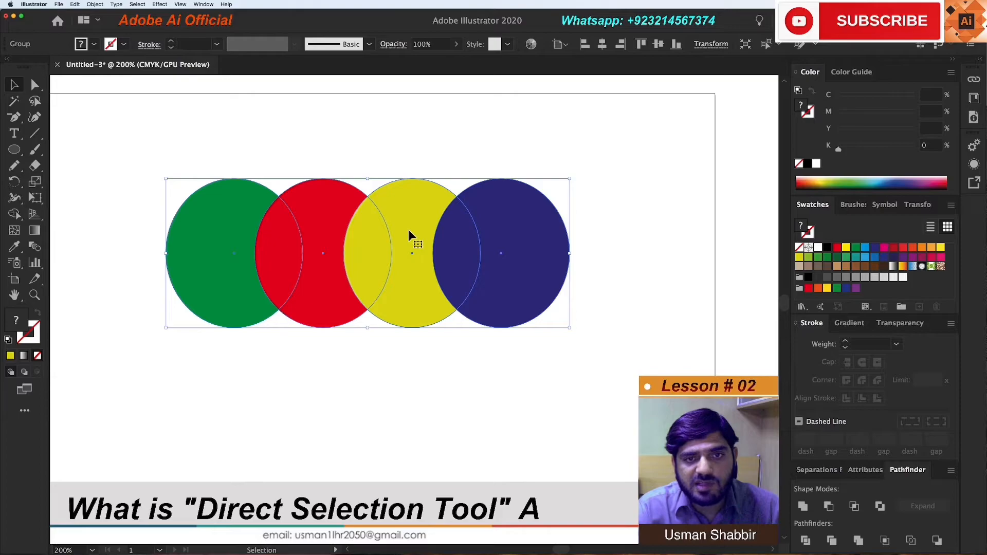
left_click(95, 115)
With the Direct Selection tool, shift the yellow ellipse slightly right and the green one slightly down inside the group
left_click(35, 85)
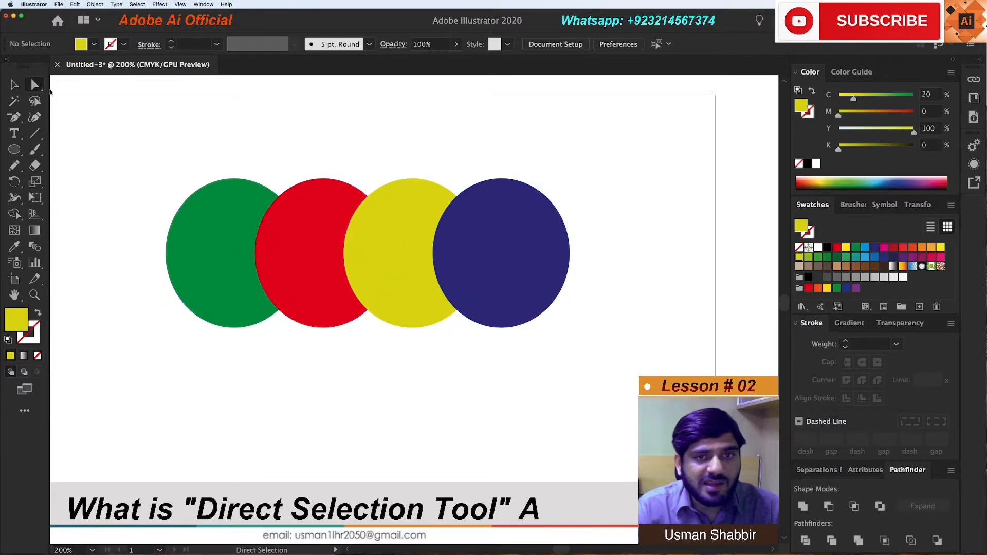
left_click(402, 246)
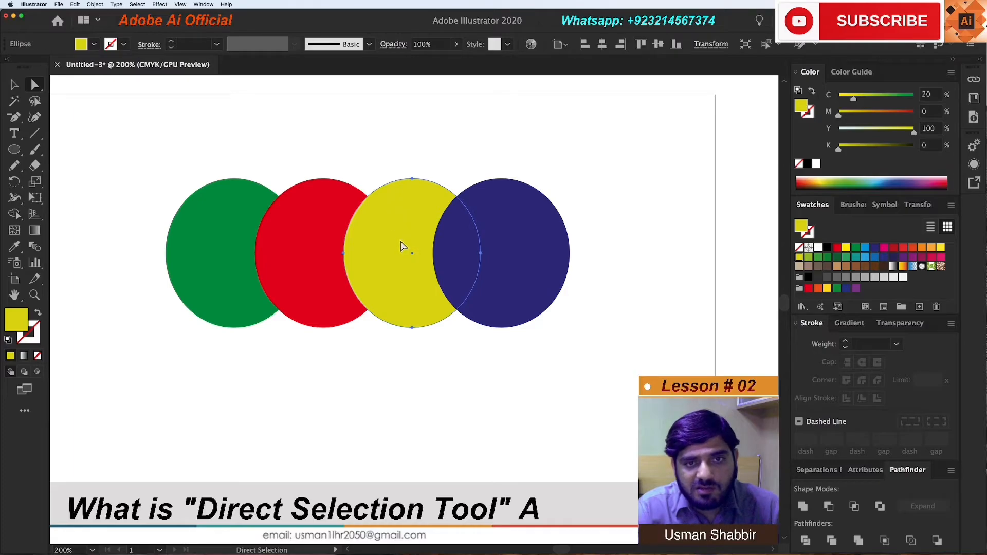
mouse_move(418, 227)
left_mouse_down()
mouse_move(392, 169)
mouse_move(407, 247)
mouse_move(385, 227)
mouse_move(410, 236)
left_mouse_up()
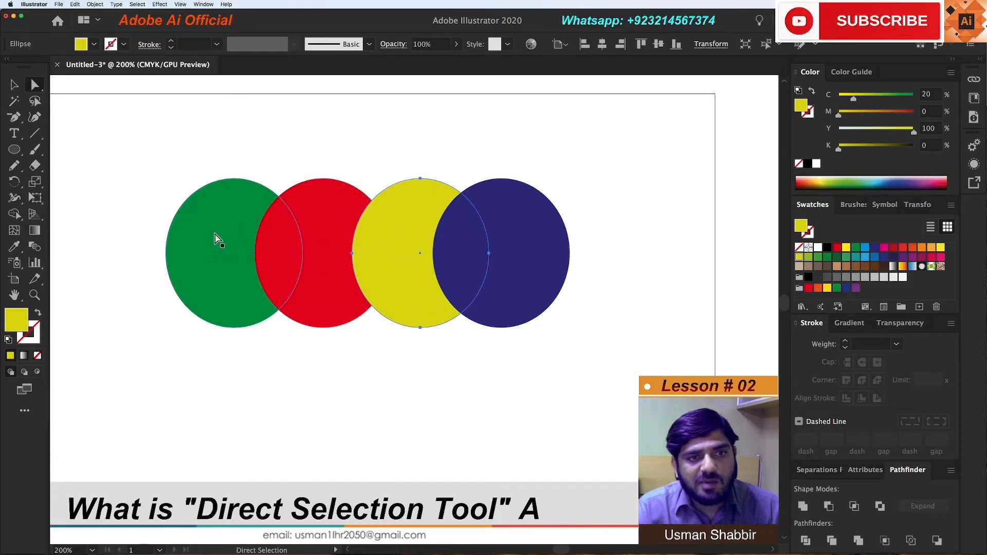
left_click(216, 239)
mouse_move(231, 239)
left_mouse_down()
mouse_move(199, 244)
mouse_move(230, 248)
left_mouse_up()
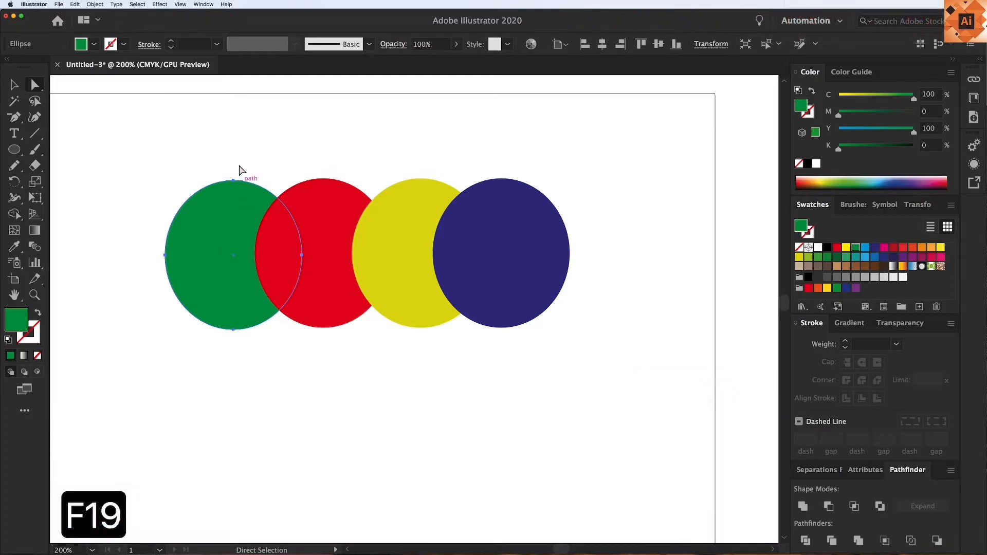
Select the complete group of ellipses with the Selection tool
key("v")
left_click_drag(170, 126, 461, 346)
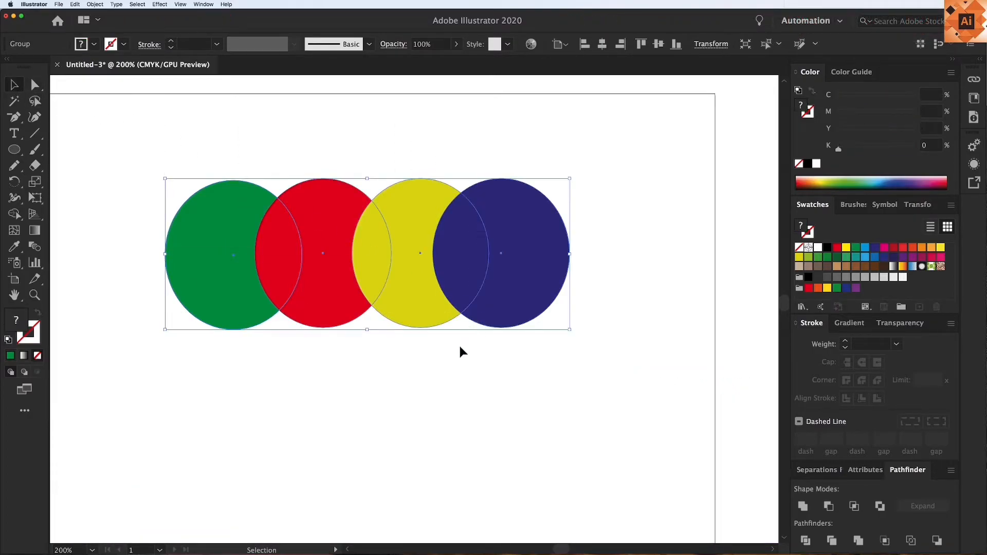
left_click(439, 334)
left_click(406, 308)
Pick only the yellow ellipse with the Direct Selection tool, try blue, green and crimson fills, and restore its yellow fill
left_click(36, 86)
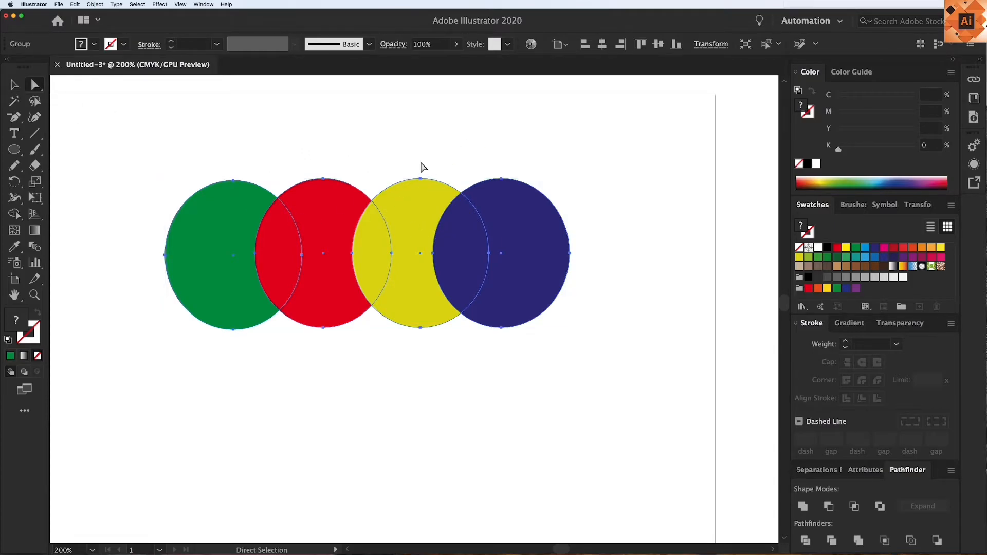
left_click(439, 122)
left_click(409, 226)
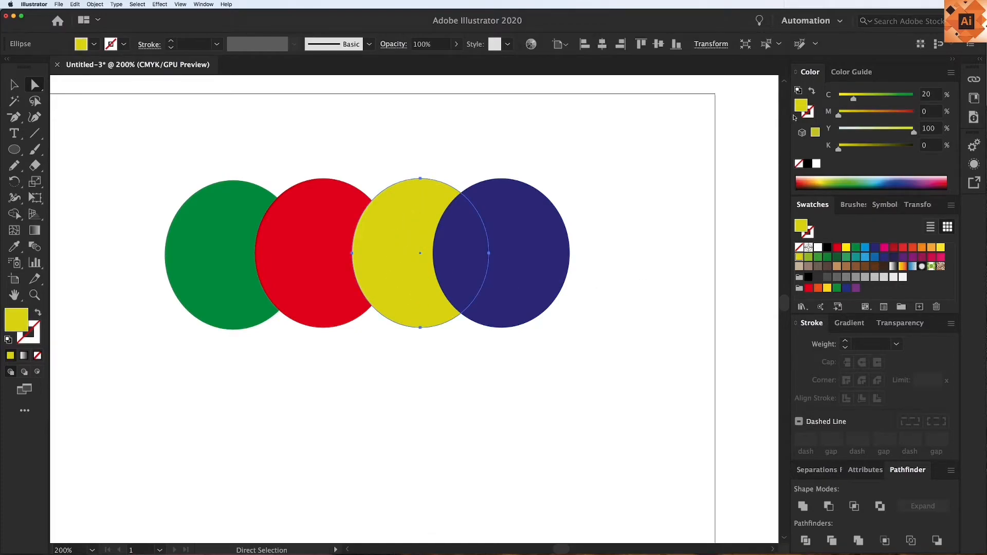
left_click(865, 248)
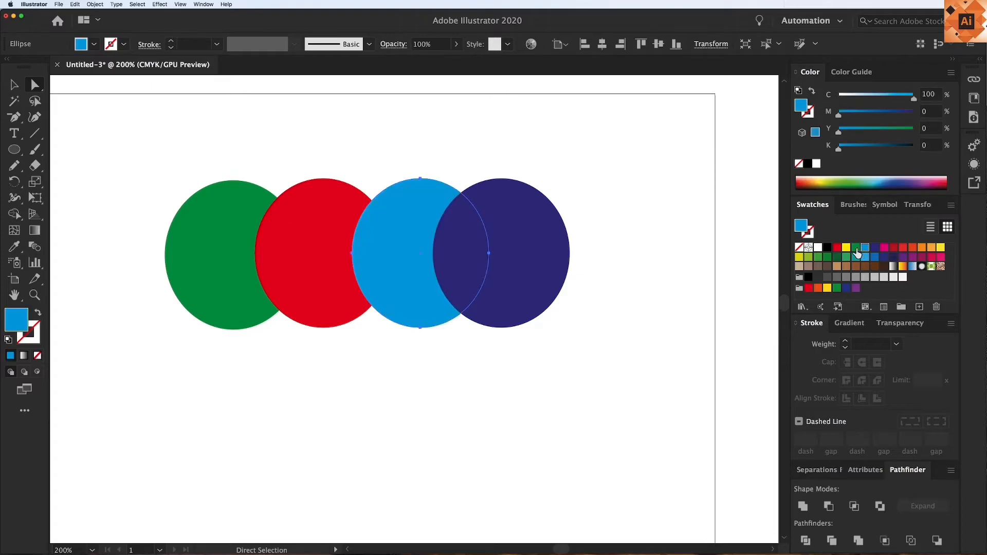
left_click(817, 257)
left_click(816, 259)
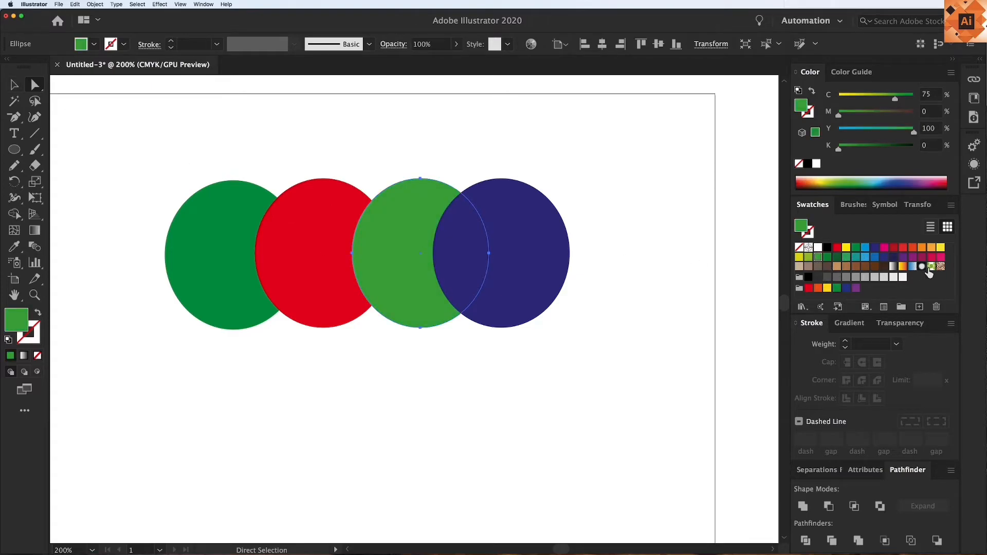
left_click(931, 257)
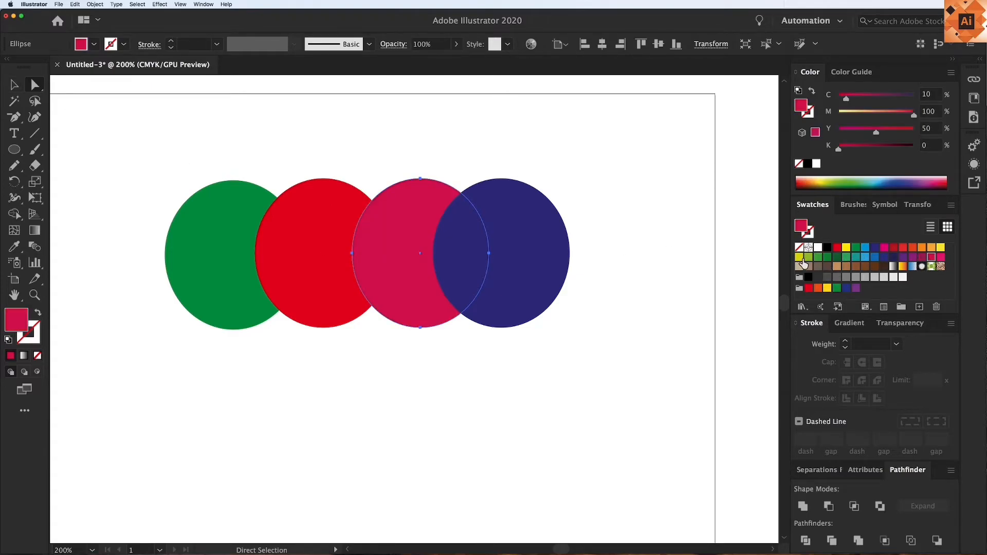
left_click(799, 257)
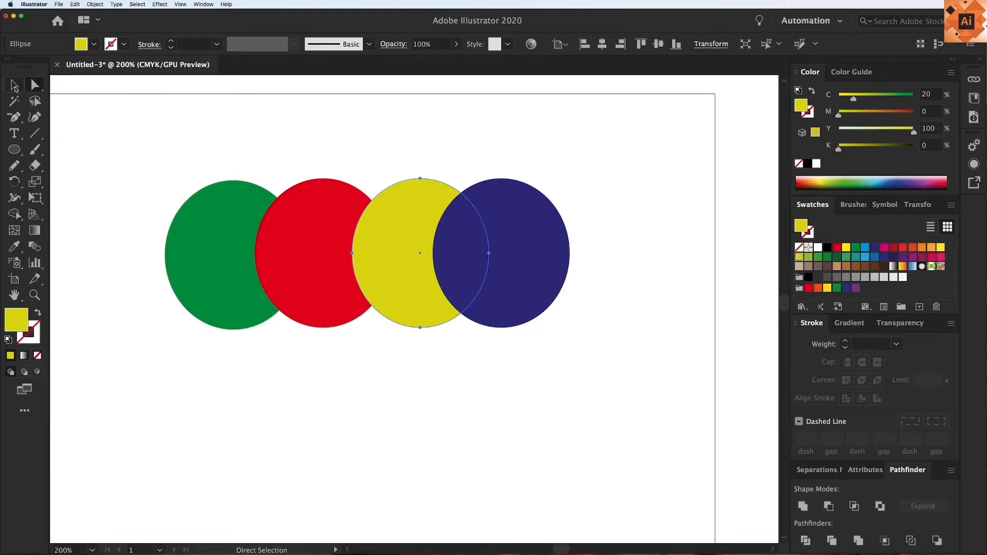
Enter isolation mode for the ellipse group using the Selection tool
left_click(14, 86)
left_click(122, 129)
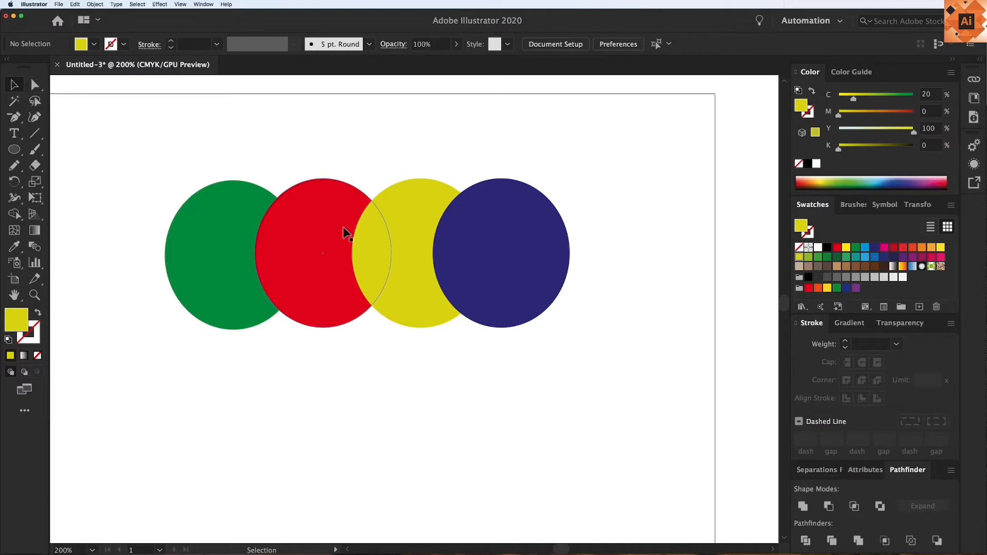
left_click(414, 276)
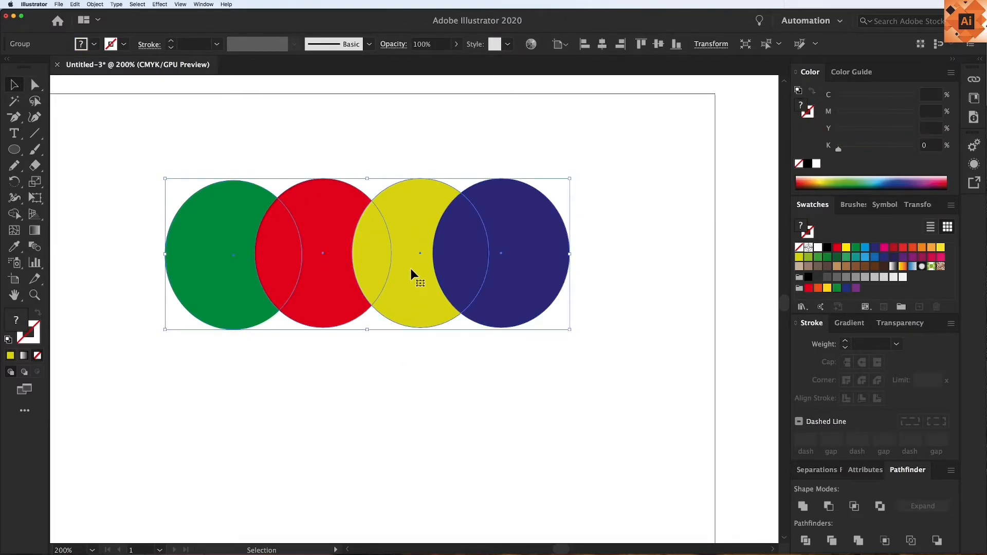
double_click(411, 269)
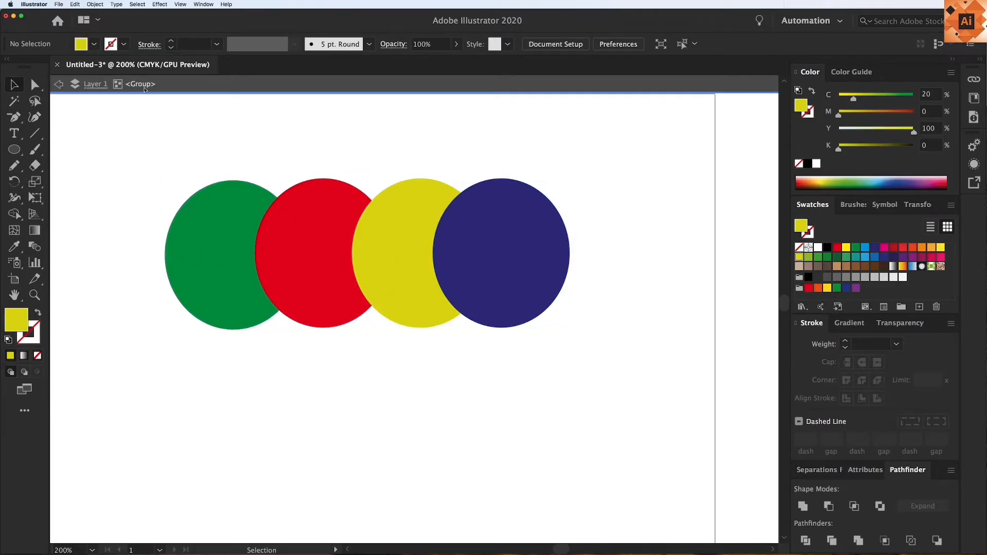
Move the isolated yellow ellipse slightly left and down, and fill it with light blue (C=70, M=15)
mouse_move(403, 257)
left_mouse_down()
mouse_move(378, 264)
mouse_move(396, 259)
left_mouse_up()
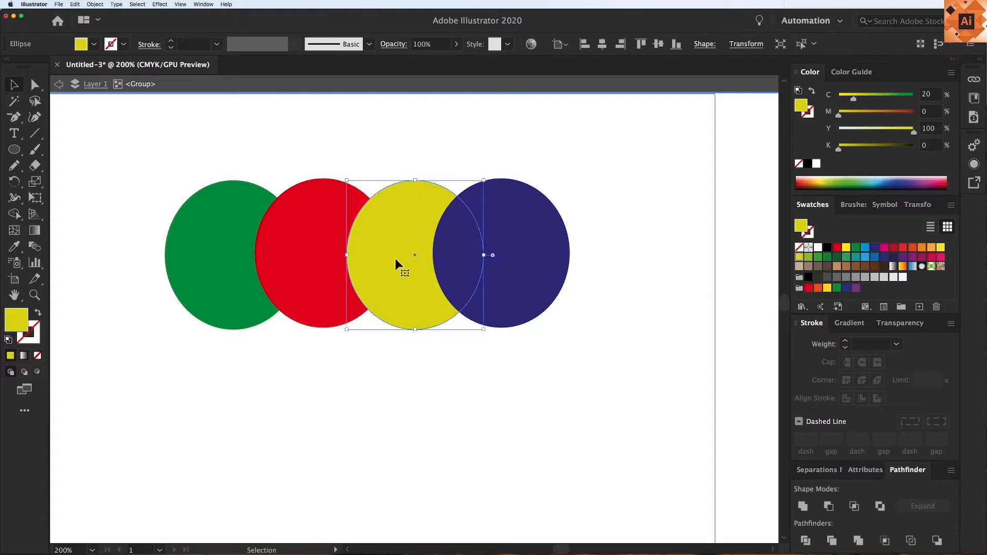
left_click(856, 257)
left_click(865, 257)
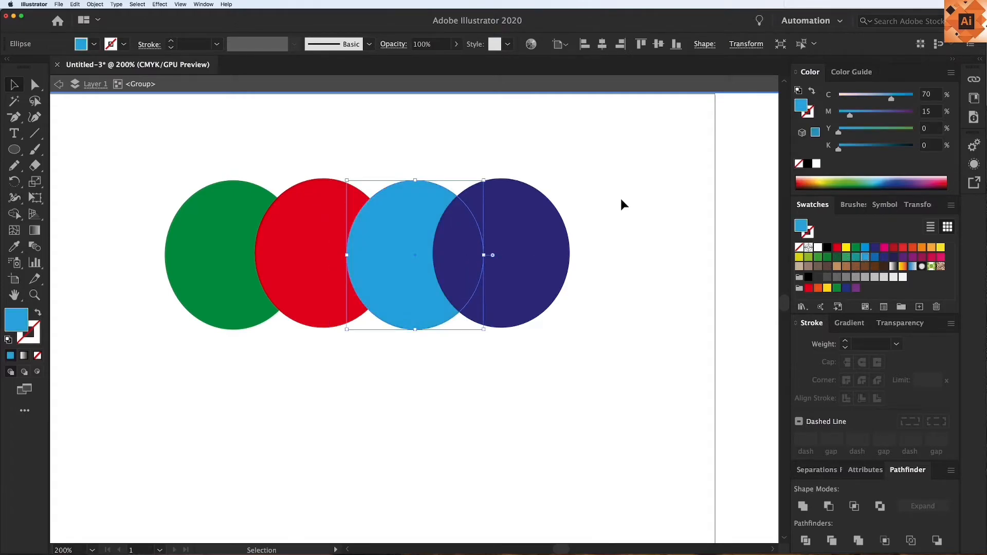
Exit isolation mode and recolor only the light blue ellipse yellow (C=5, Y=90) using the Direct Selection tool
double_click(609, 288)
key("a")
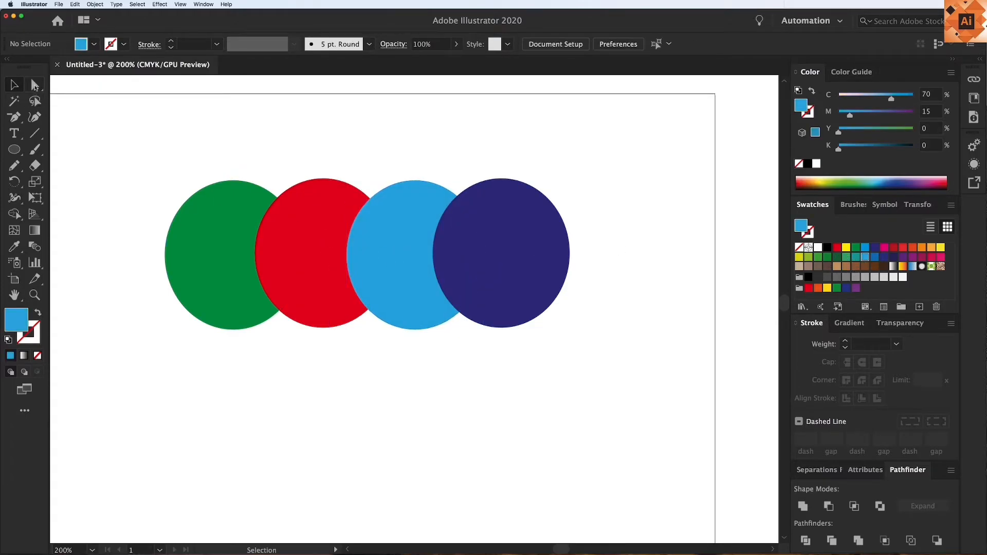
left_click(400, 258)
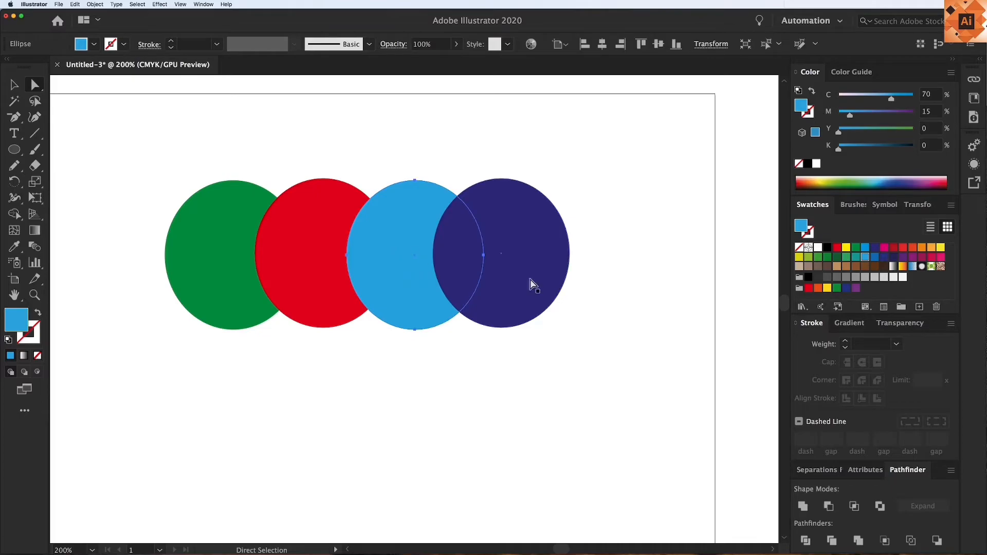
left_click(940, 248)
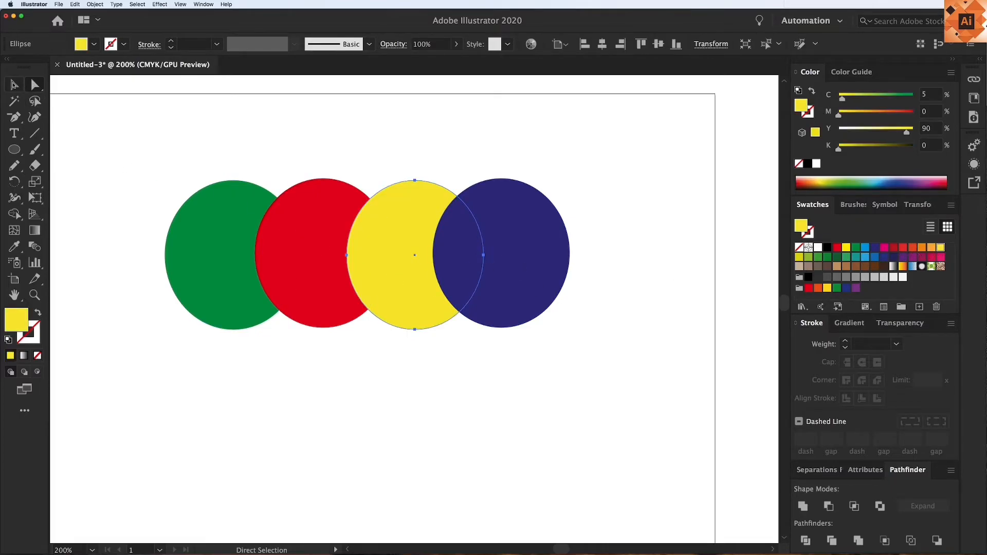
Select all the overlapping ellipses with the Selection tool and delete them from the artboard
key("v")
left_click_drag(182, 134, 577, 337)
key("BackSpace")
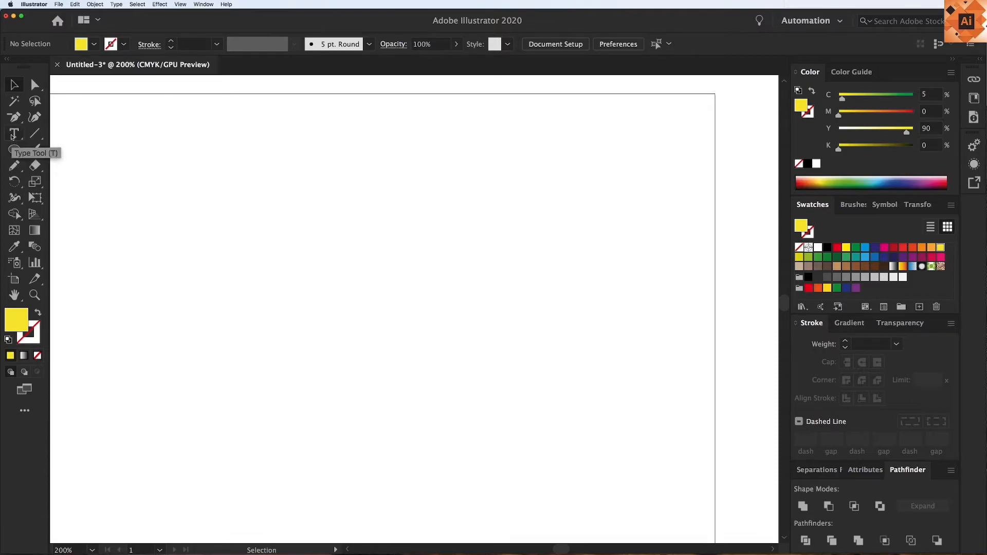
Draw a large, nearly square yellow rectangle on the empty artboard with the Rectangle tool
left_click_drag(12, 151, 69, 153)
left_click_drag(242, 185, 481, 396)
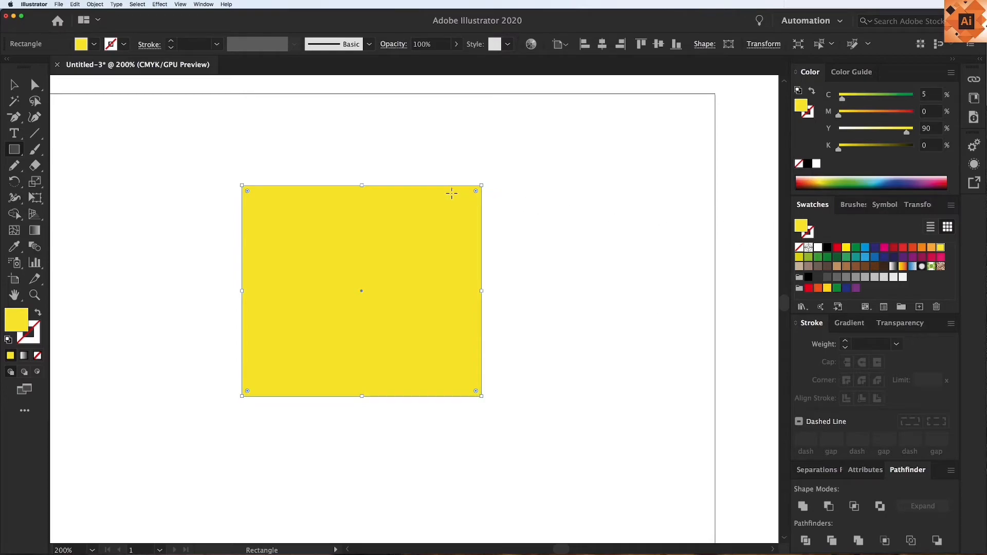
With the Direct Selection tool, move the rectangle's upper-right anchor point to its center and its lower-right anchor point onto the lower-left corner
left_click(14, 86)
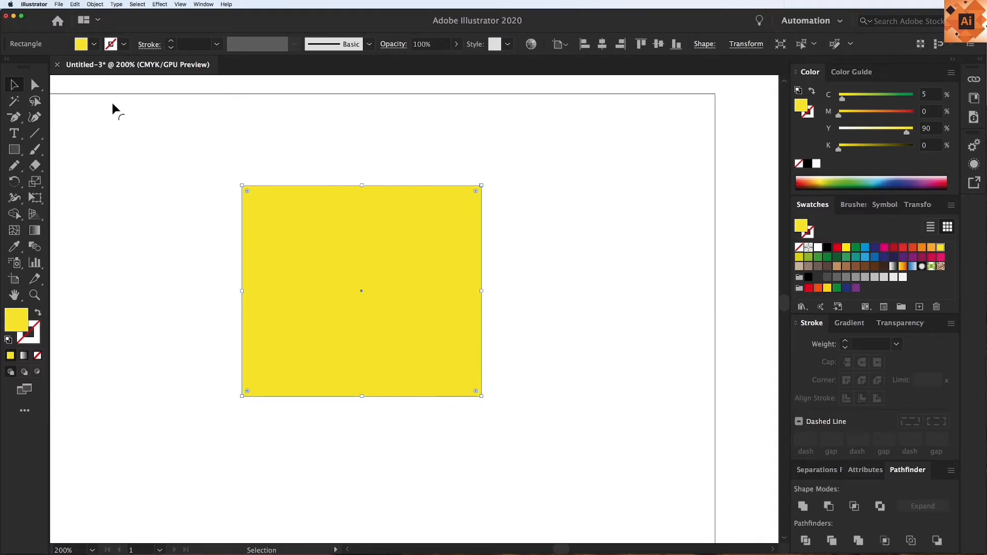
left_click(36, 89)
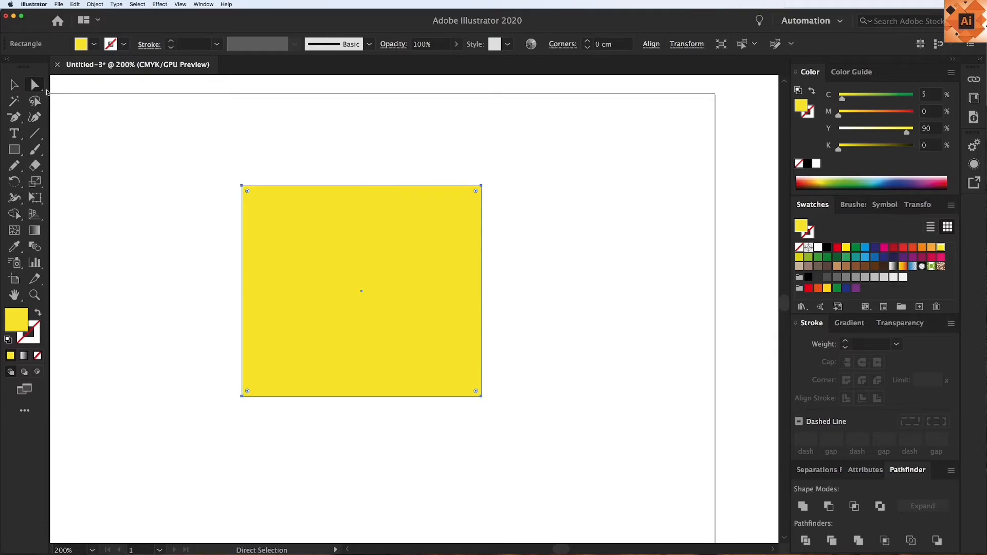
left_click(482, 187)
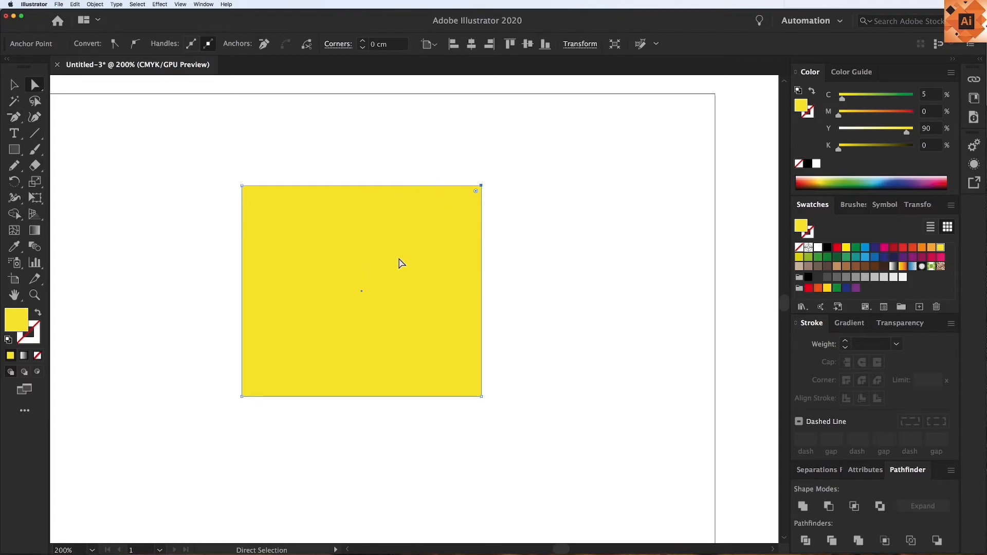
left_click_drag(481, 186, 362, 291)
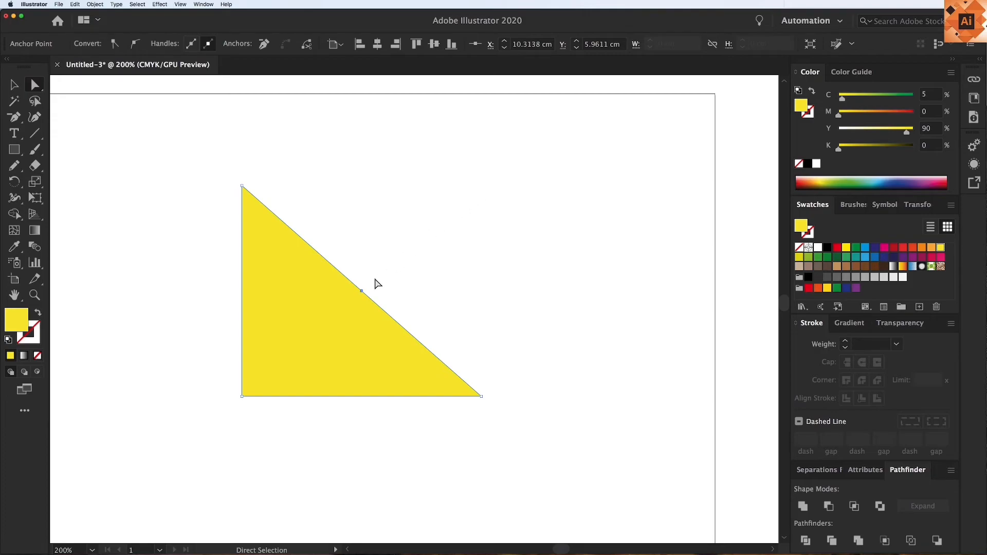
left_click(480, 396)
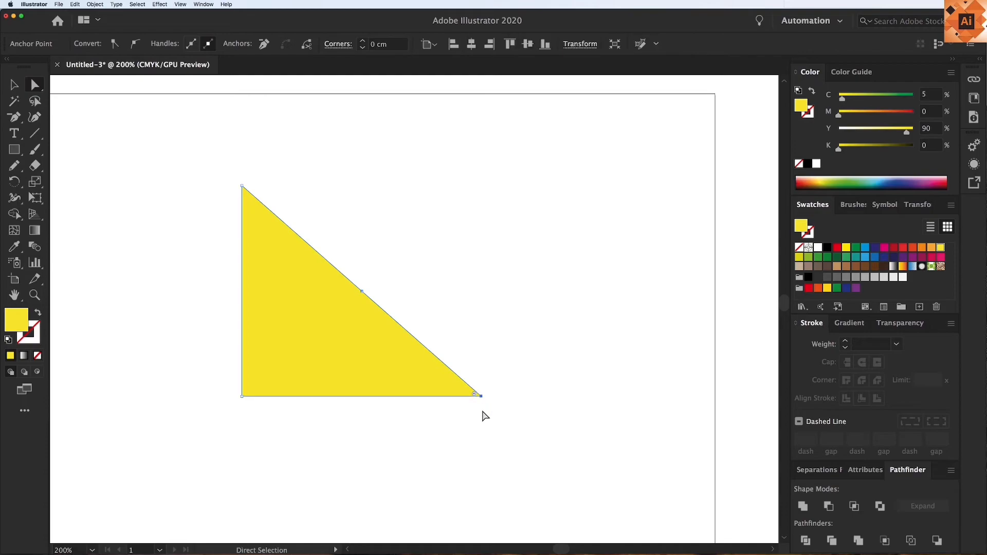
left_click_drag(481, 397, 243, 396)
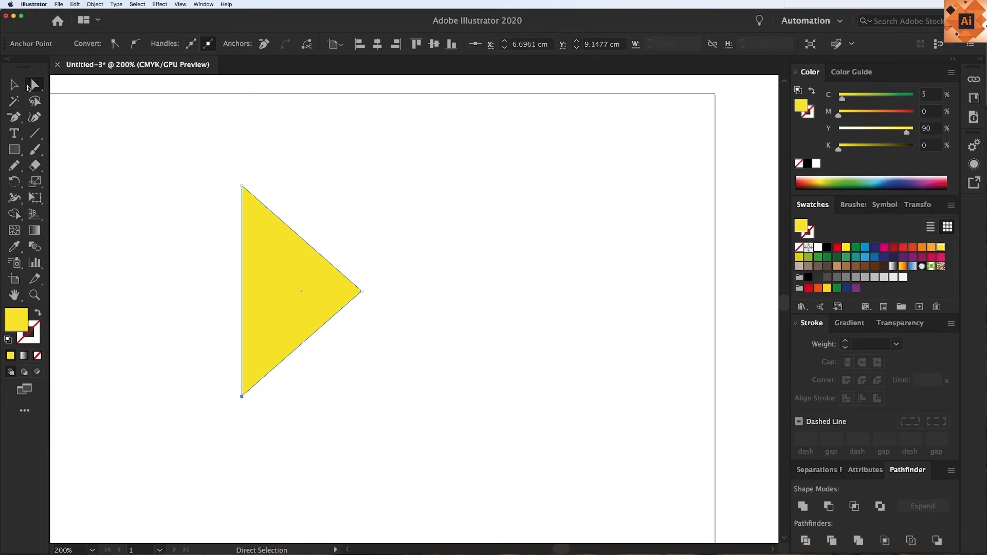